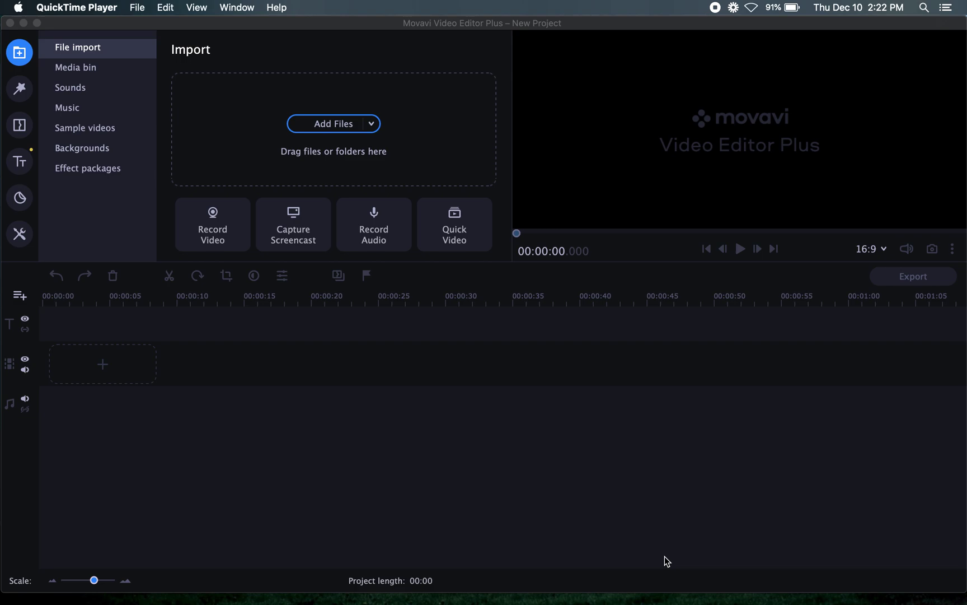
- Activate the Movavi Video Editor Plus window showing the empty 00:00 project
left_click(627, 500)
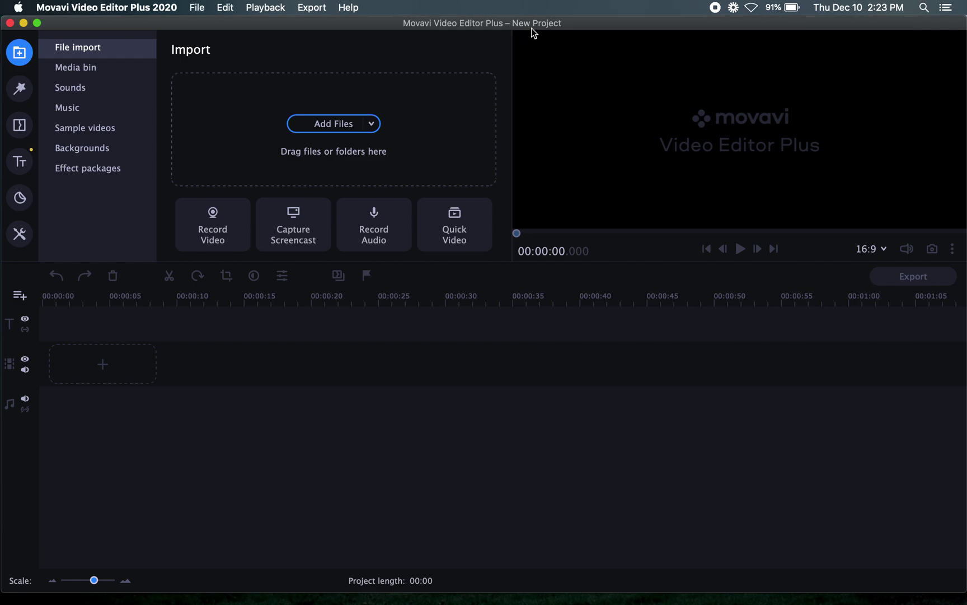
- Import AudioClip.m4a, Clarinet, Flute and Tuba from the DEMO folder into the media bin
left_click(329, 131)
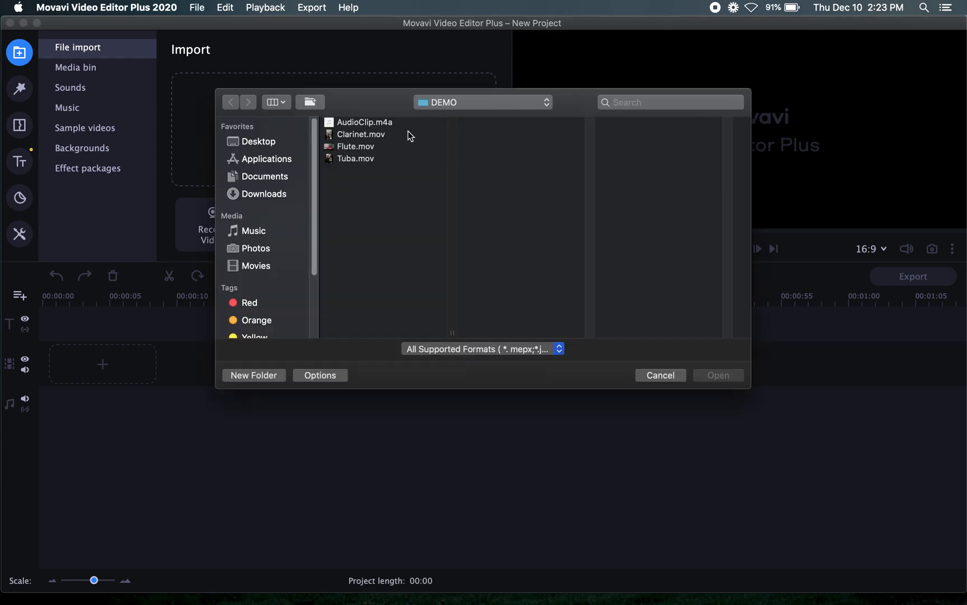
left_click_drag(405, 122, 406, 156)
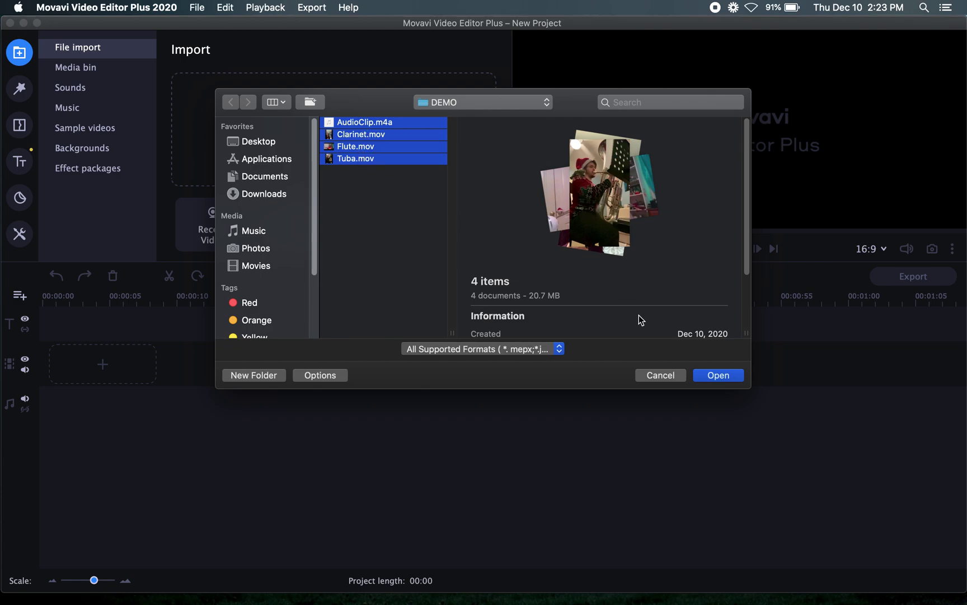
left_click(703, 373)
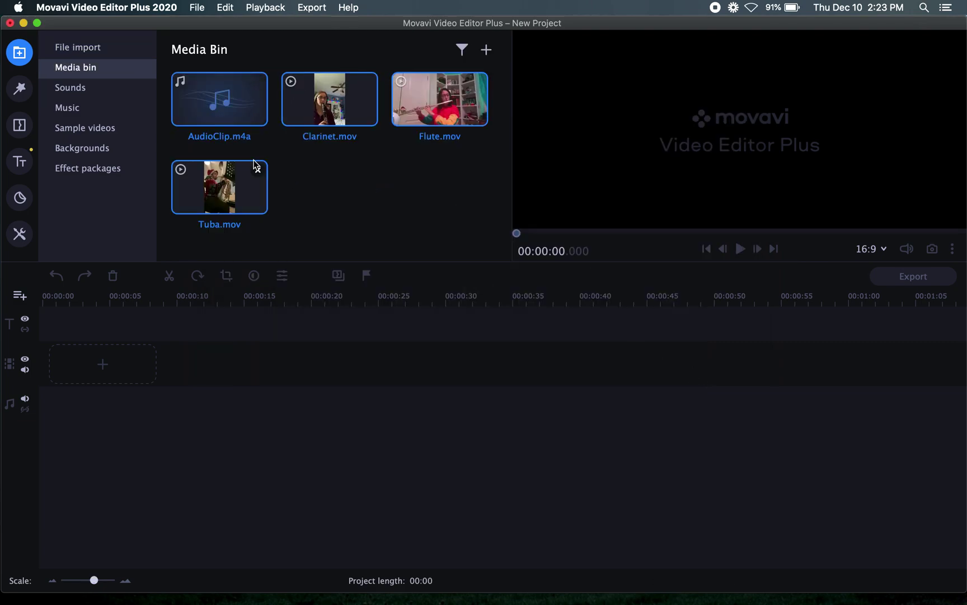
- Place AudioClip.m4a from the media bin onto the audio track
left_click(358, 195)
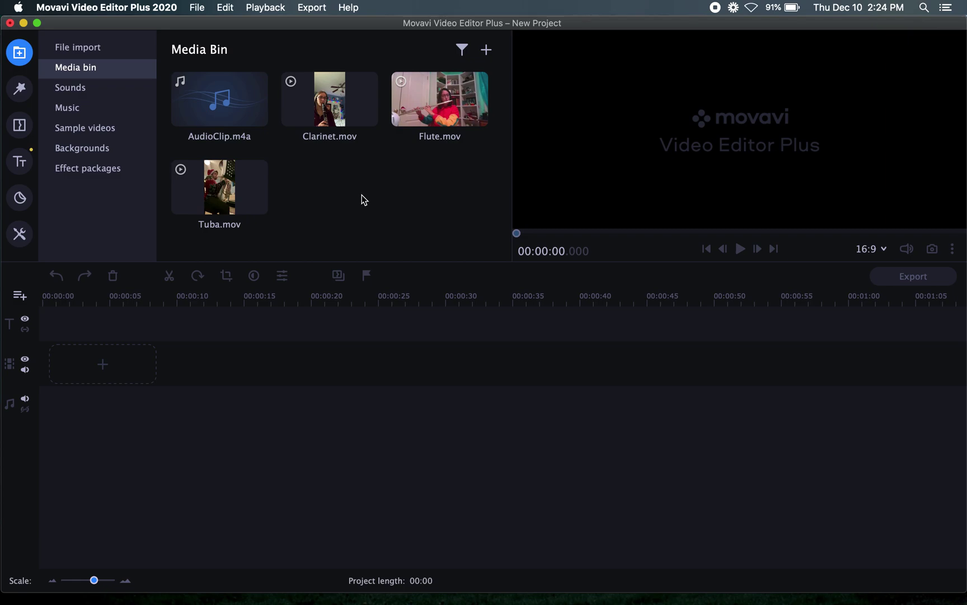
mouse_move(237, 124)
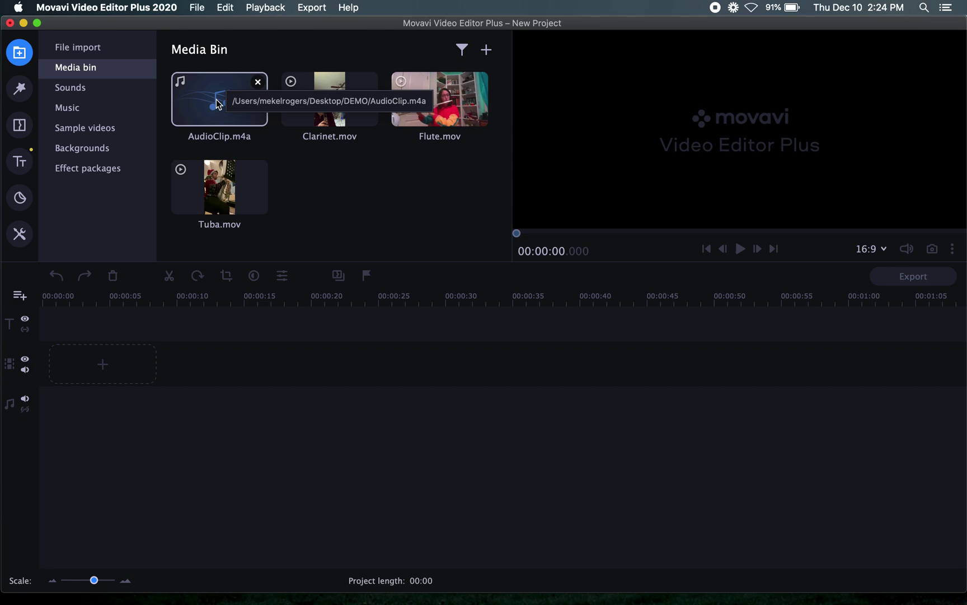
left_click_drag(218, 104, 42, 407)
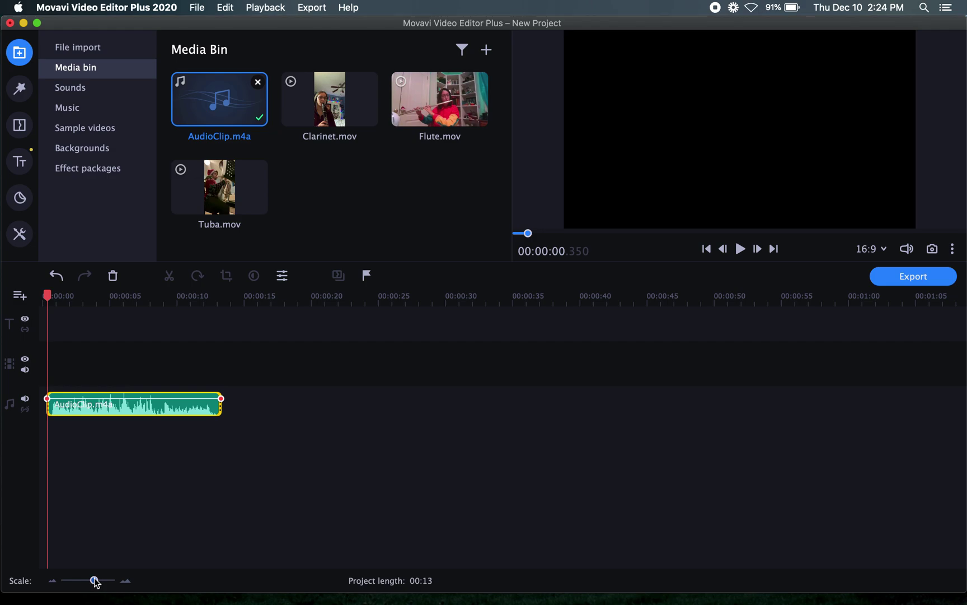
- Zoom the timeline in on AudioClip.m4a and set the playhead near 1.8 seconds
left_click_drag(95, 582, 103, 582)
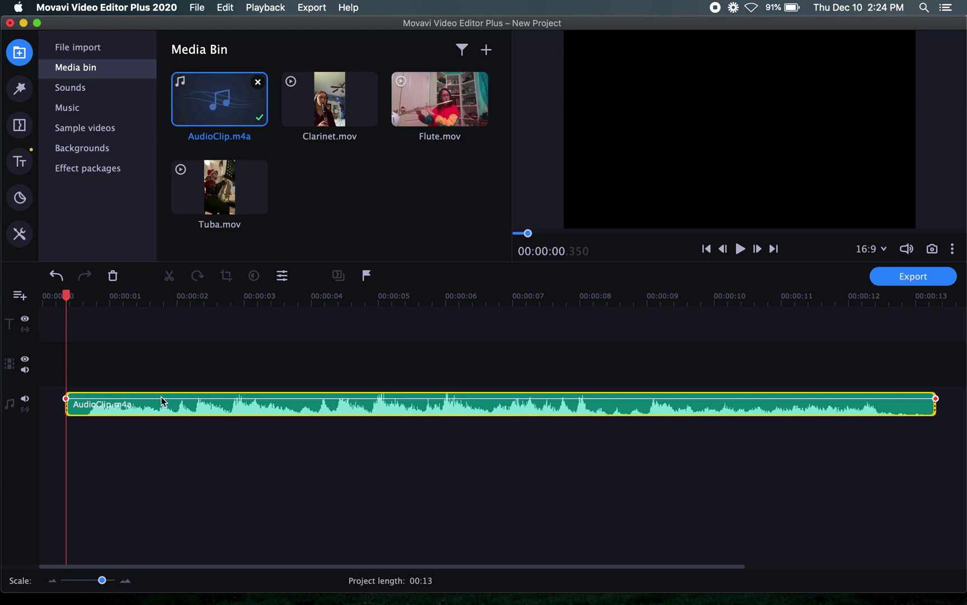
mouse_move(160, 399)
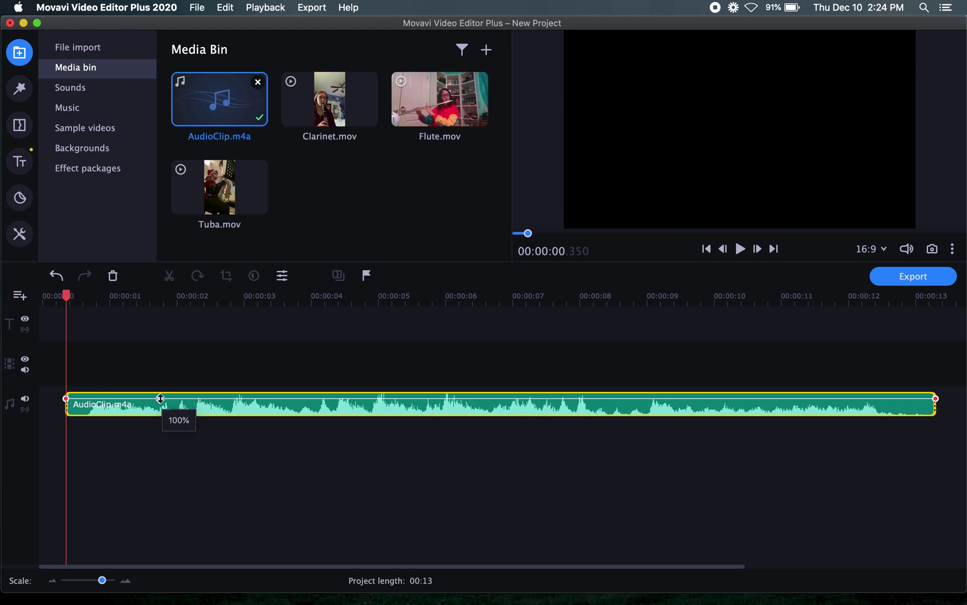
mouse_move(160, 398)
left_mouse_down()
mouse_move(161, 412)
mouse_move(163, 398)
left_mouse_up()
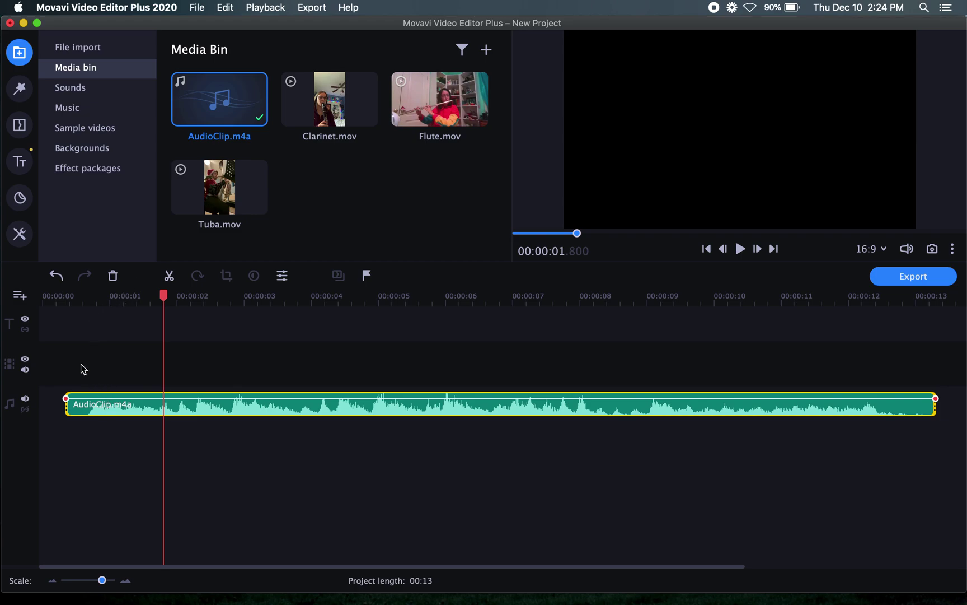
left_click(97, 367)
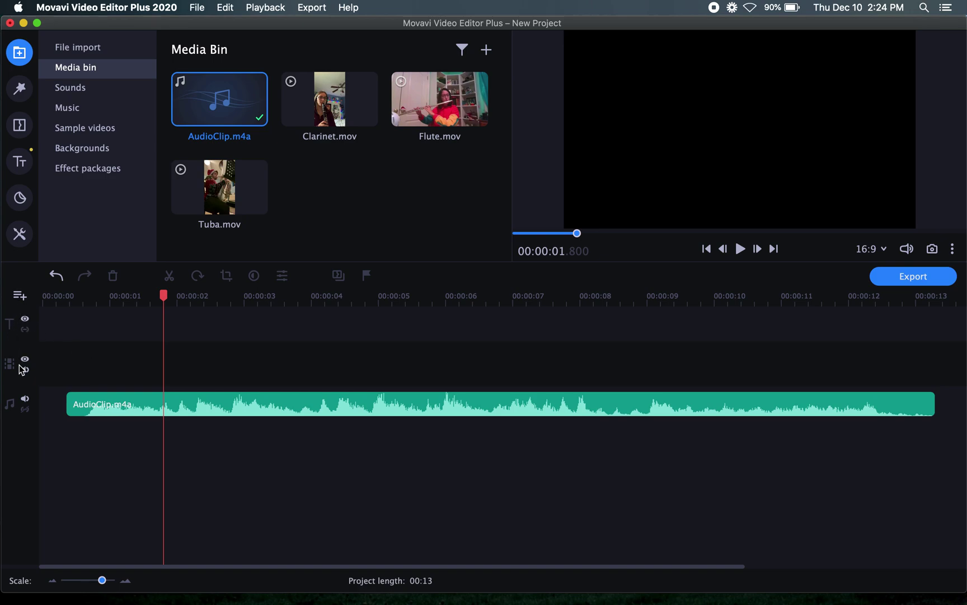
- Add Tuba.mov to the main video track starting at 00:00 above the backing audio
left_click(222, 191)
left_click_drag(222, 191, 45, 357)
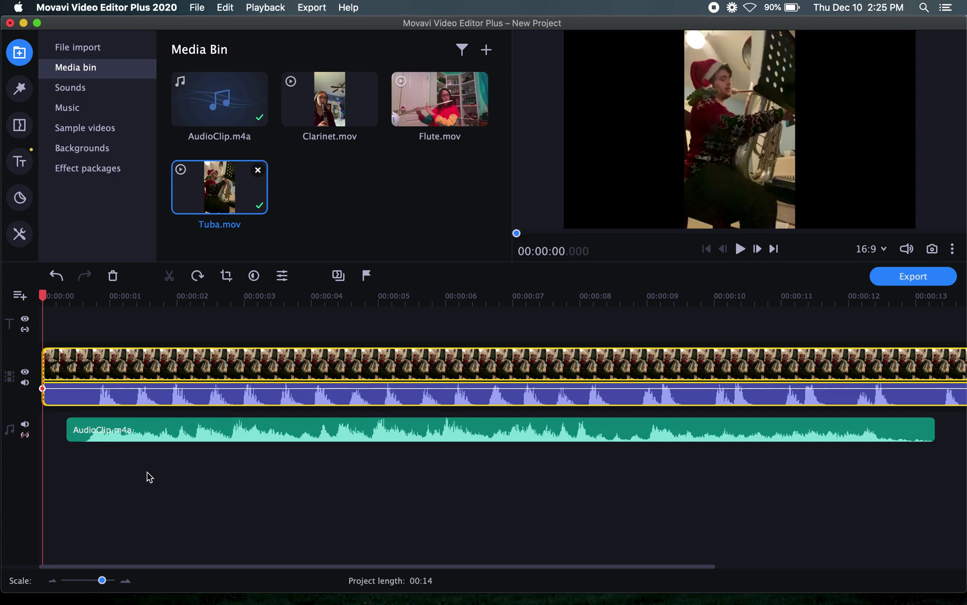
left_click(121, 334)
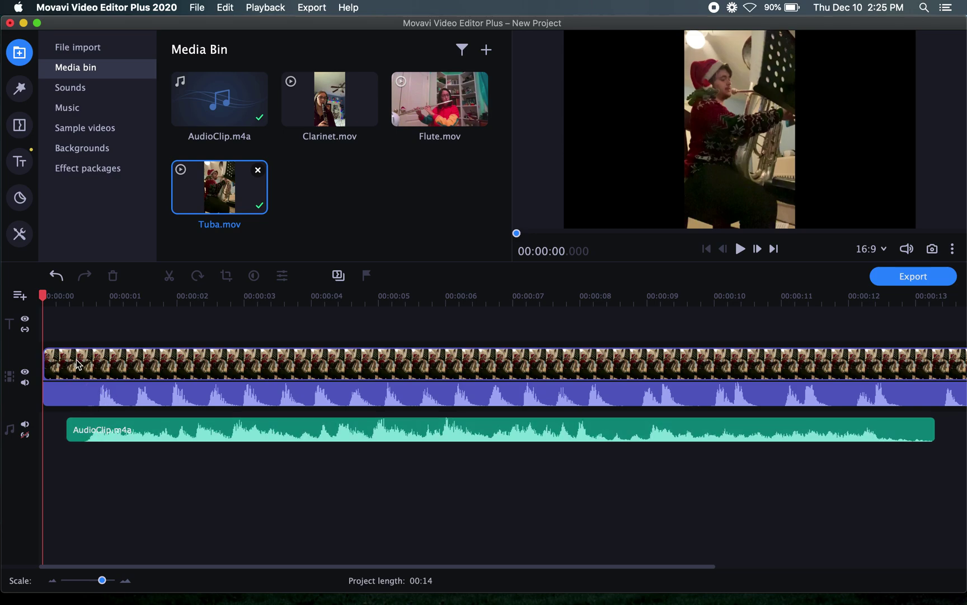
left_click(95, 437)
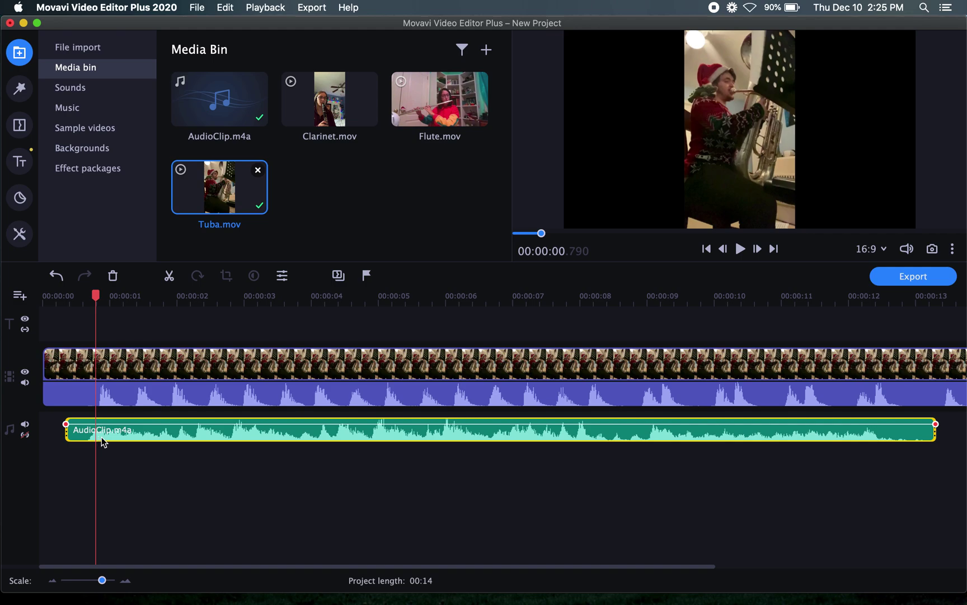
- Slide AudioClip.m4a slightly later and play back to check its sync with the tuba
left_click_drag(102, 437, 104, 436)
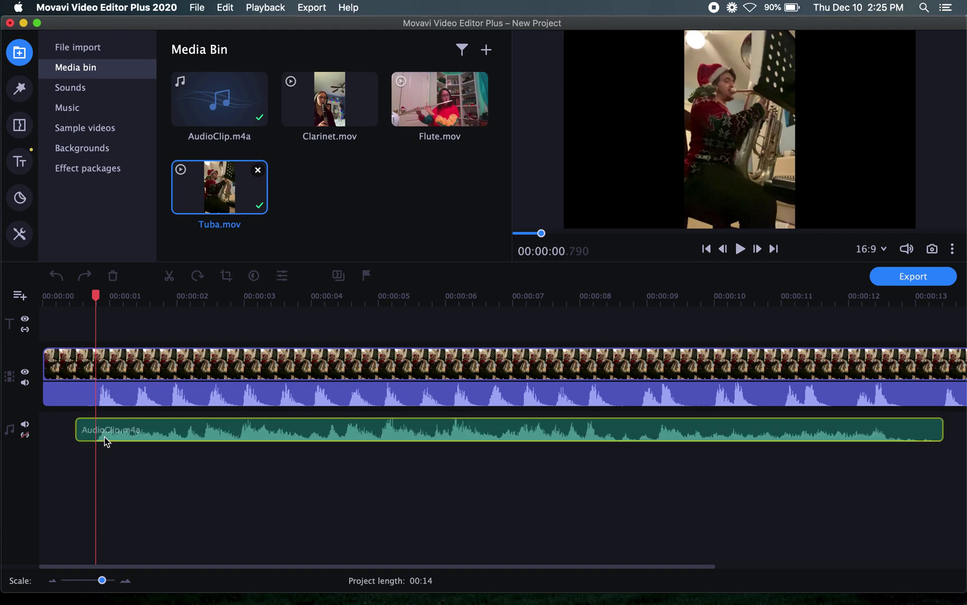
left_click_drag(104, 436, 108, 440)
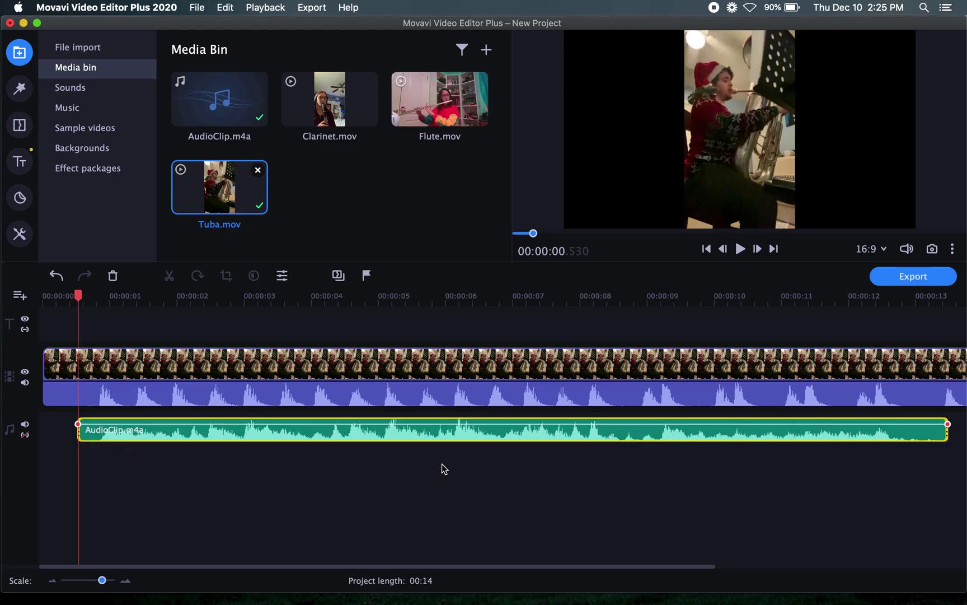
left_click(741, 250)
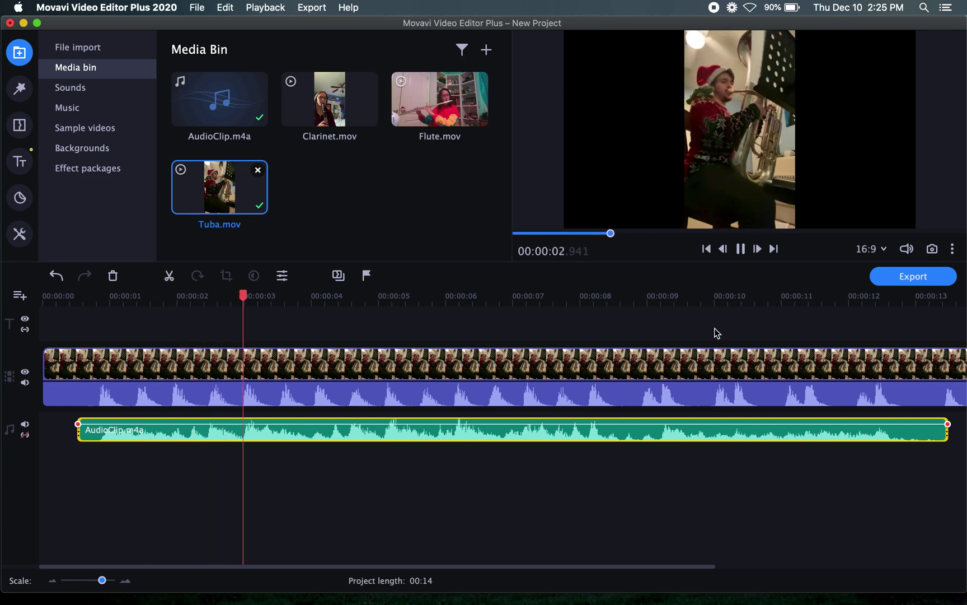
key("space")
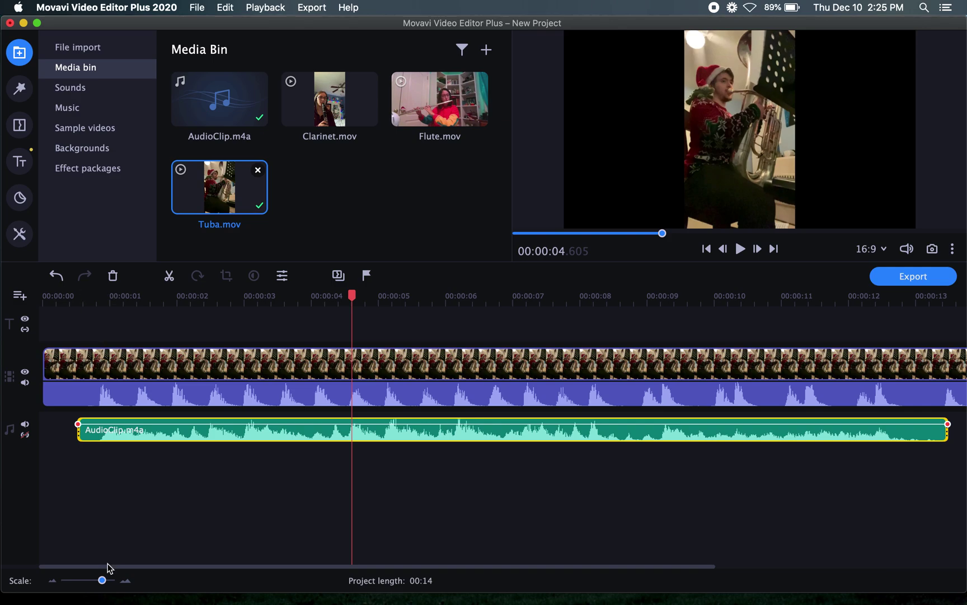
- Fine-tune the audio to about 0.47 s, undo that nudge, and rewind to the start
left_click_drag(102, 580, 106, 584)
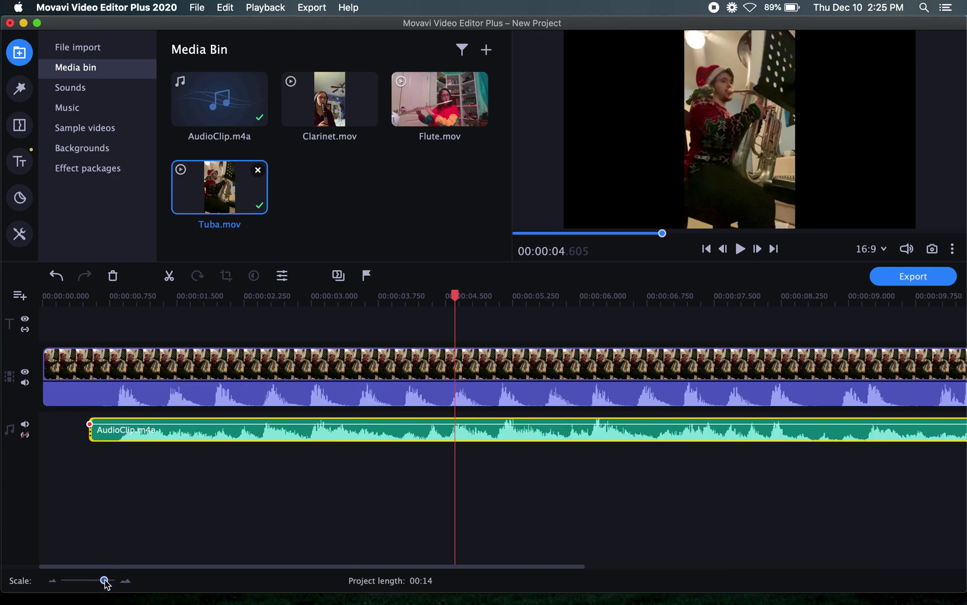
left_click(154, 495)
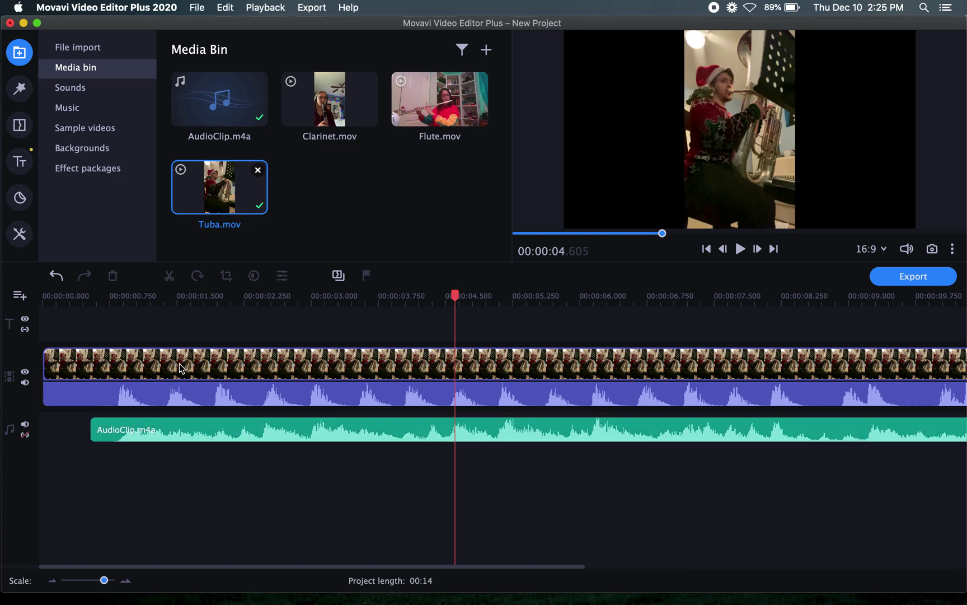
left_click_drag(144, 358, 143, 362)
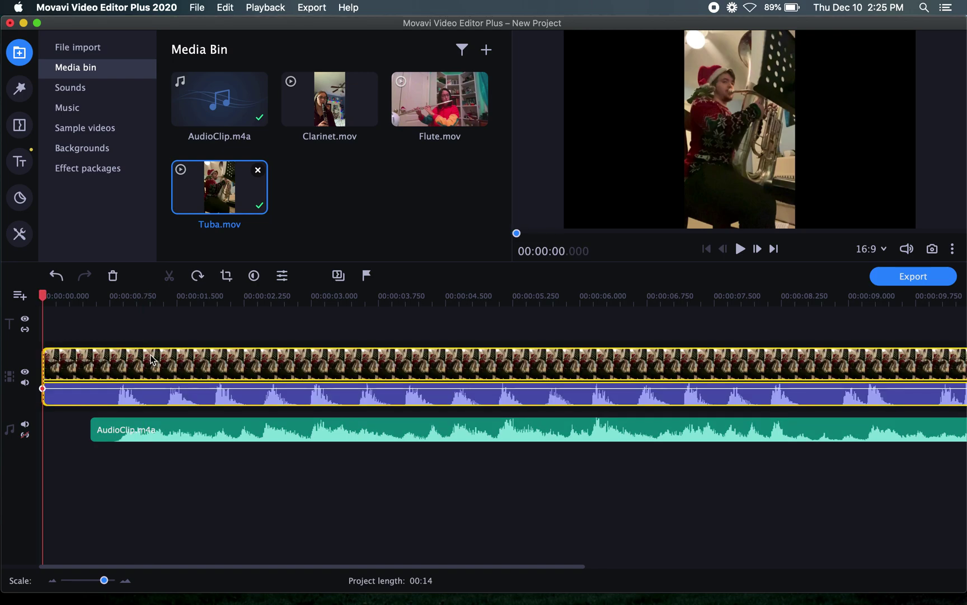
left_click(169, 438)
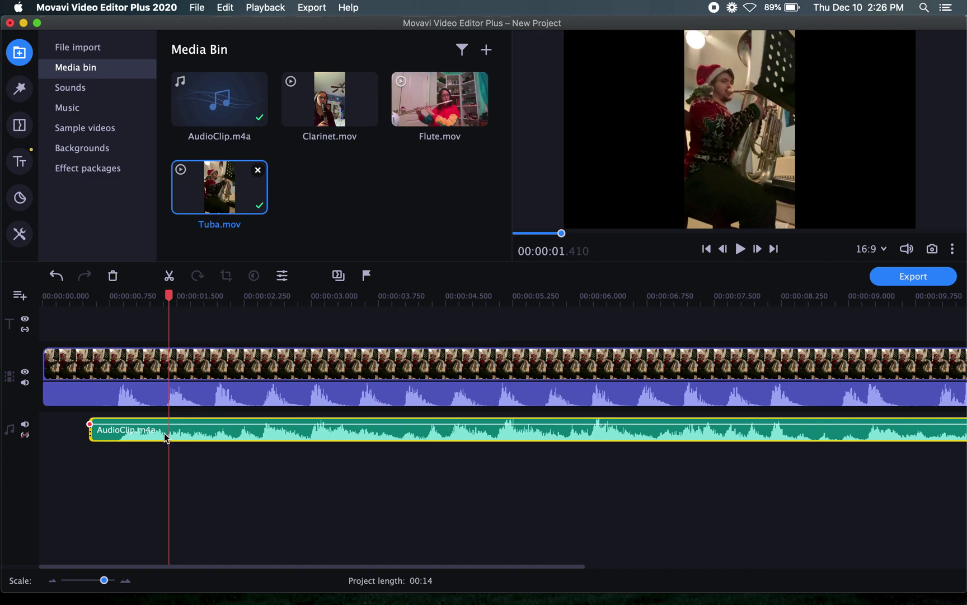
left_click_drag(164, 437, 160, 438)
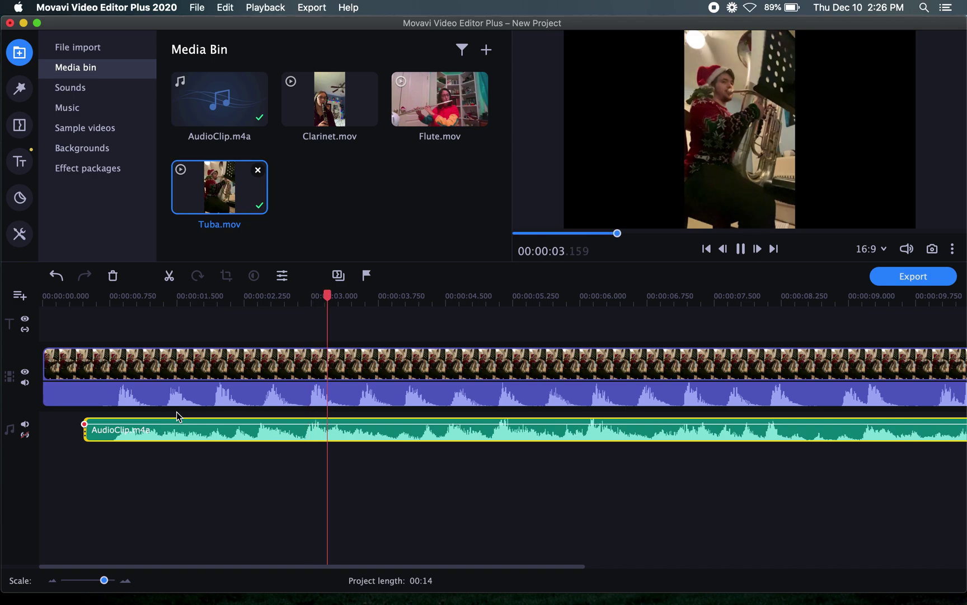
key("space")
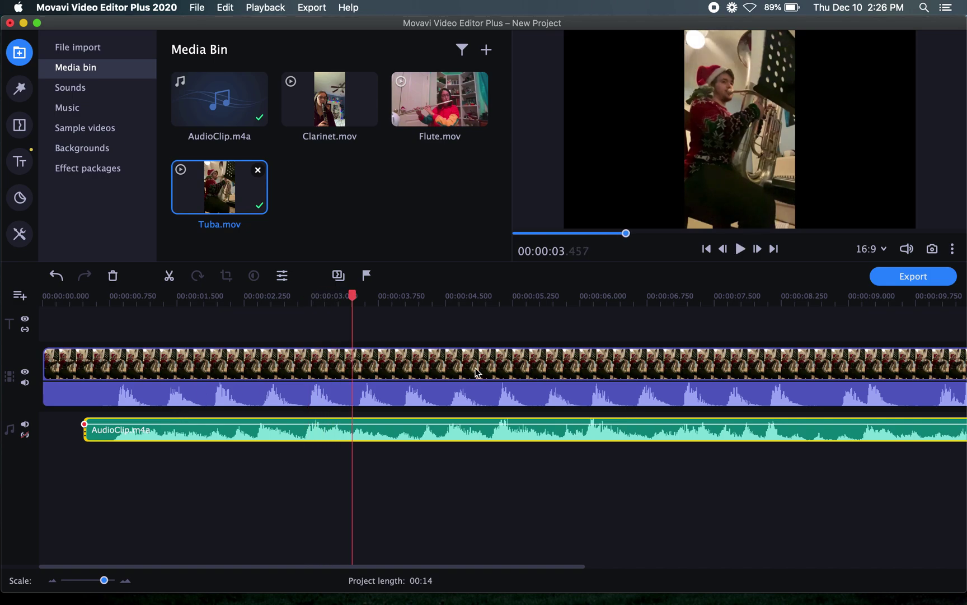
key("super+z")
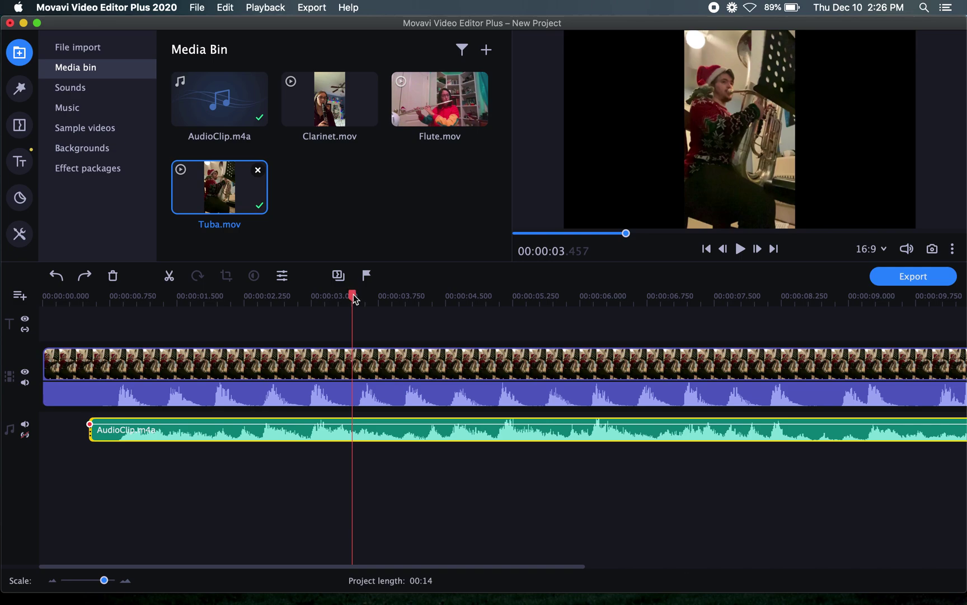
left_click_drag(354, 294, 23, 267)
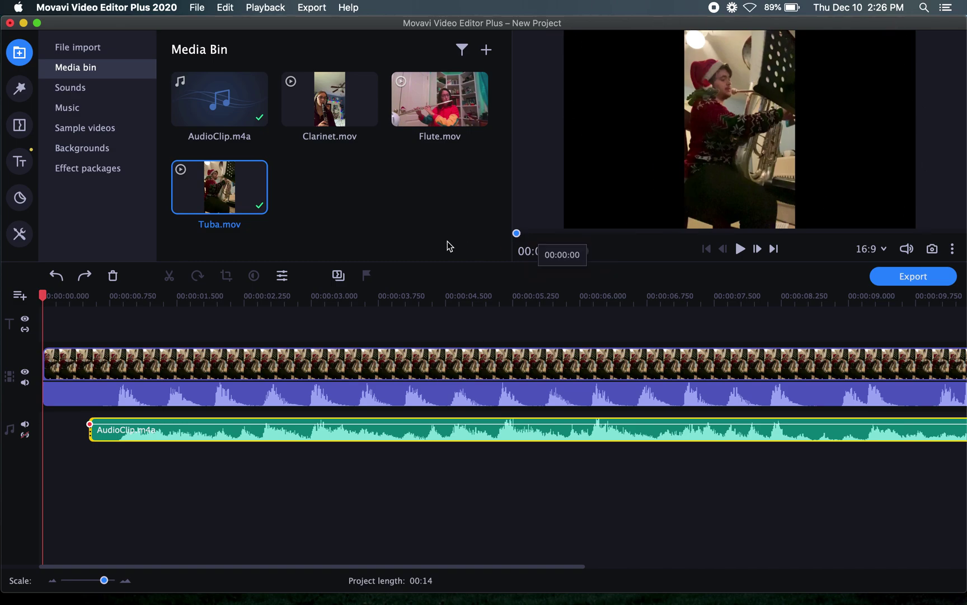
- Set the Tuba.mov clip's fade-in to 0.50 seconds in its clip properties
double_click(145, 366)
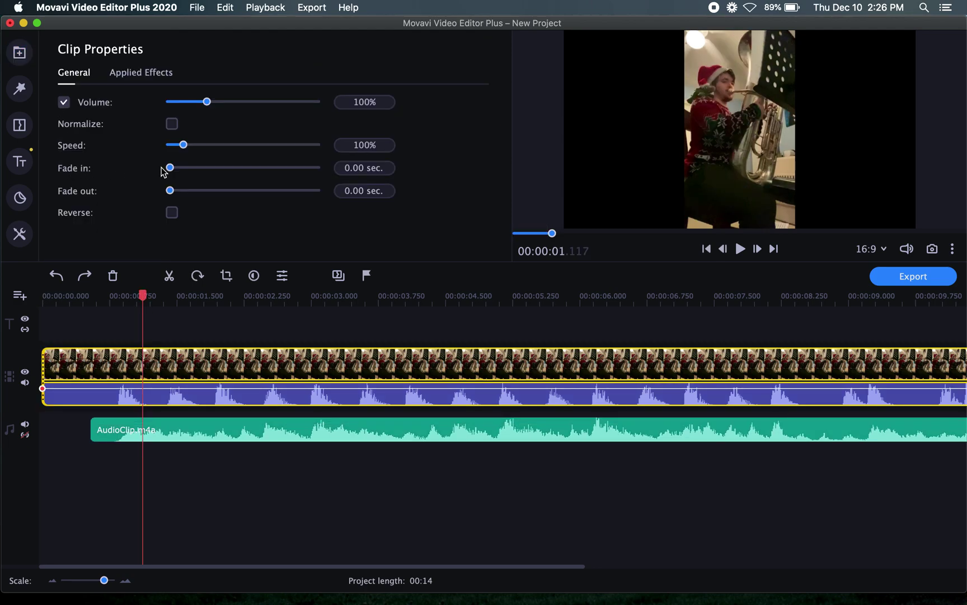
left_click_drag(169, 167, 178, 167)
left_click(20, 234)
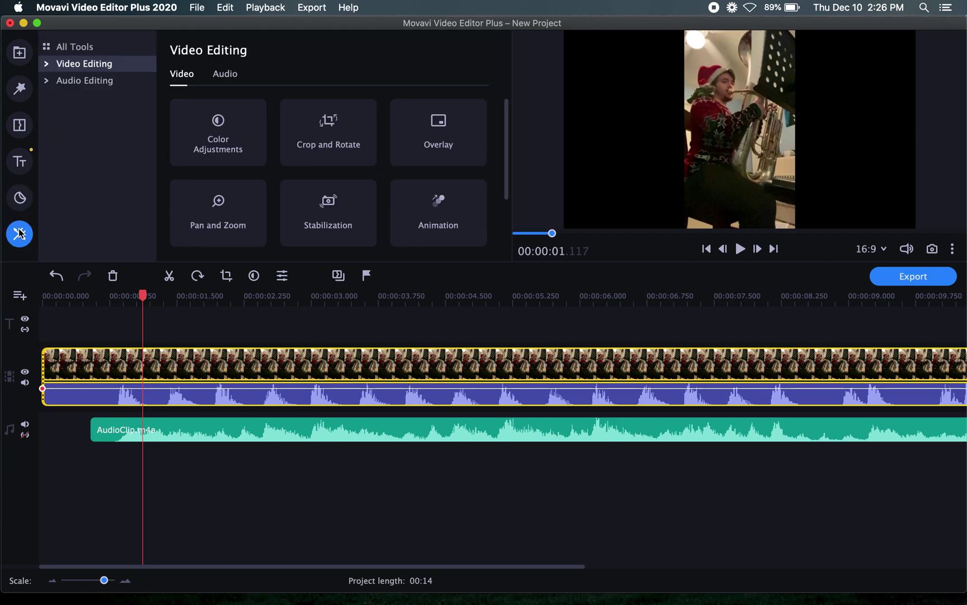
- Crop Tuba.mov with Crop and Rotate, stretching top and bottom edges to frame the player
left_click(46, 65)
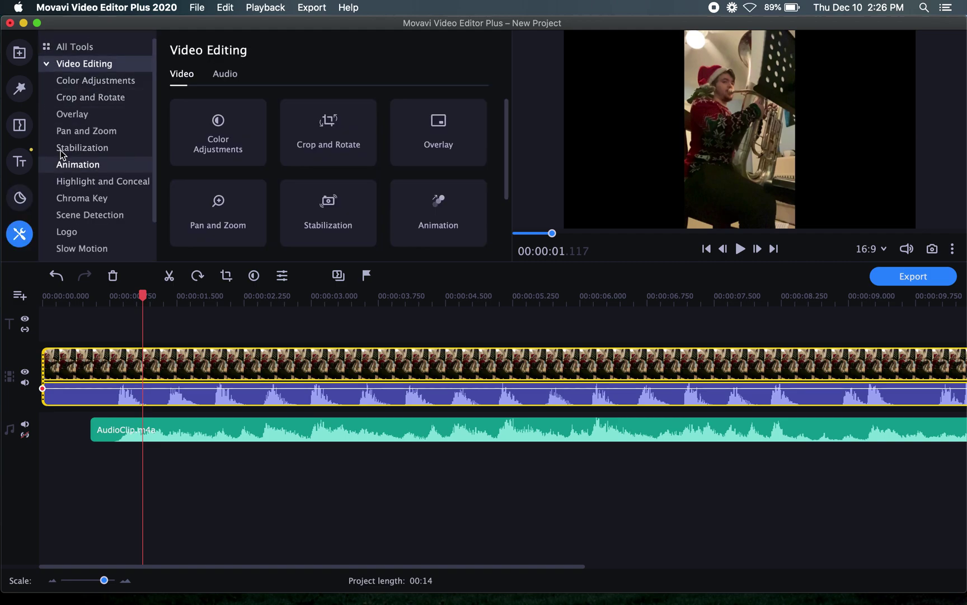
left_click(77, 98)
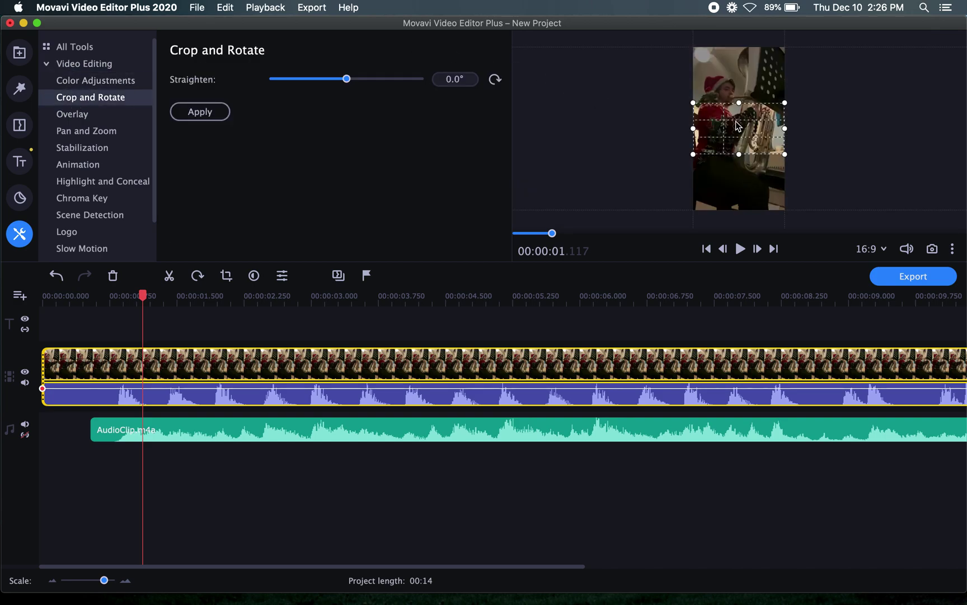
left_click_drag(739, 103, 737, 47)
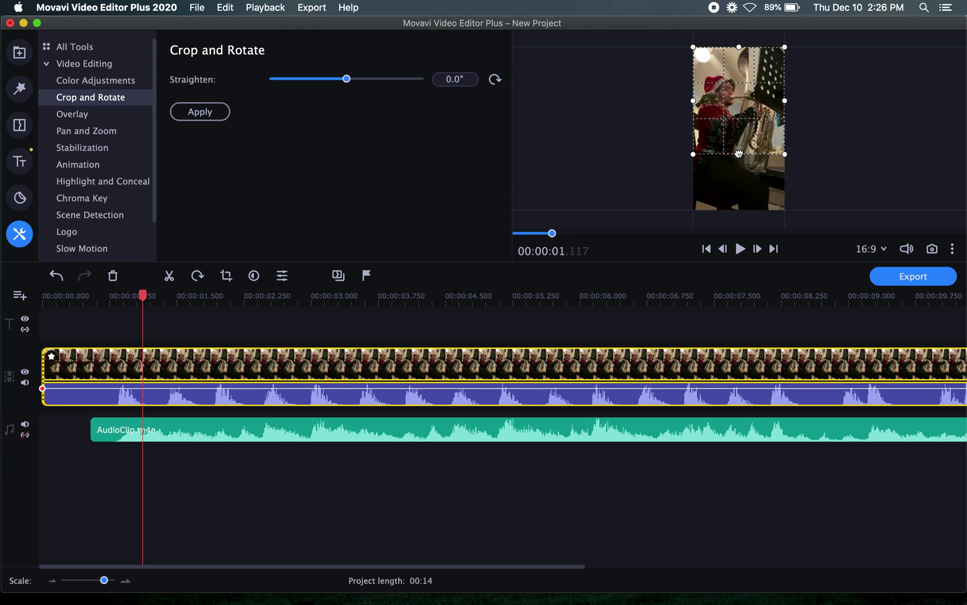
left_click_drag(739, 154, 741, 178)
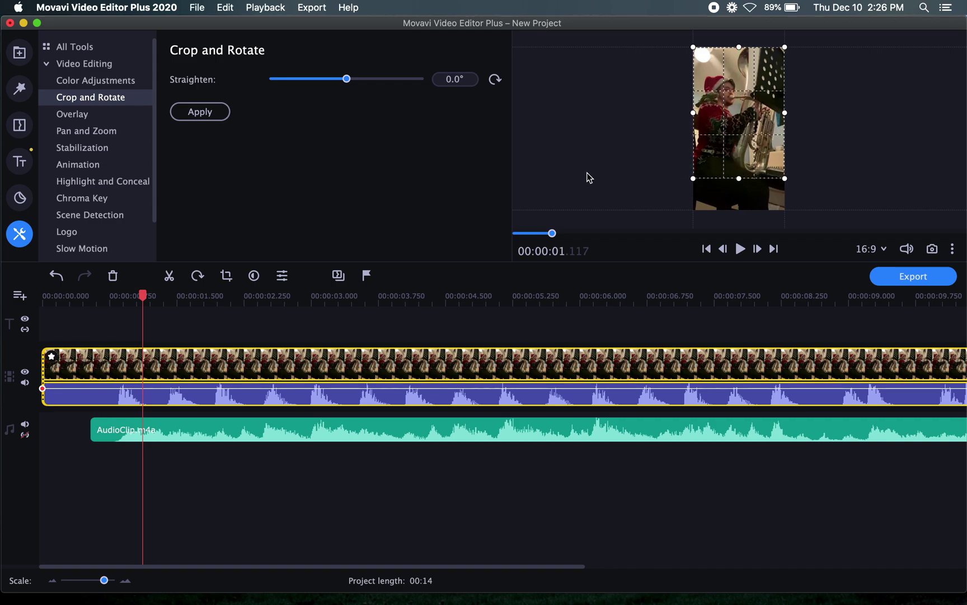
left_click(202, 114)
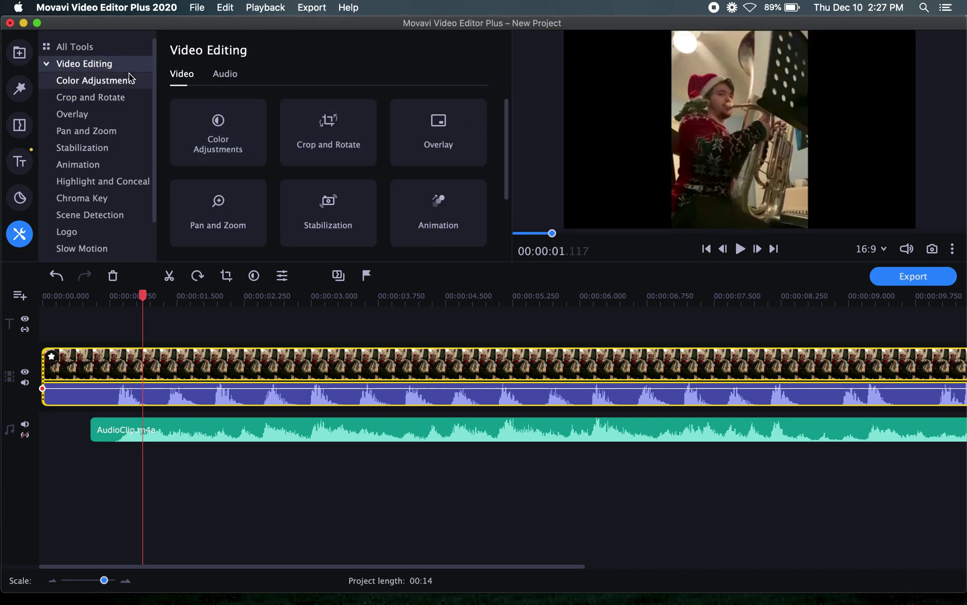
- Make Tuba.mov a small picture-in-picture overlay positioned left of the frame centre
left_click(71, 118)
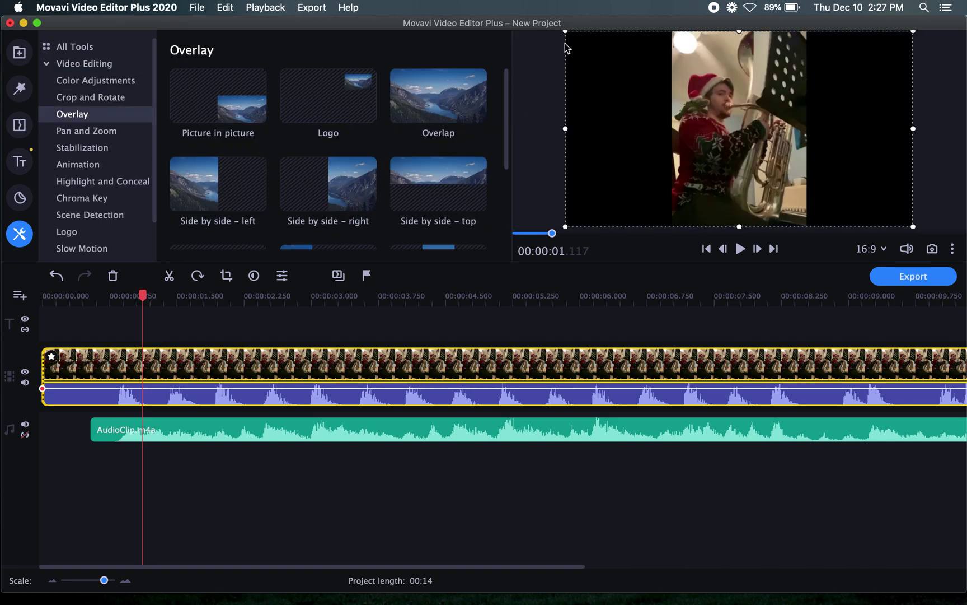
left_click_drag(567, 31, 736, 146)
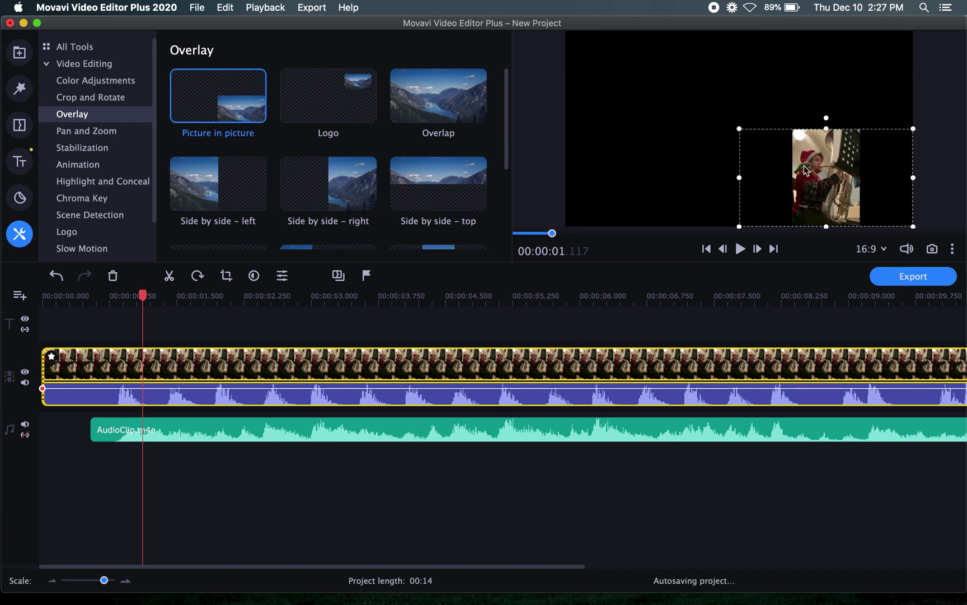
left_click_drag(868, 163, 692, 153)
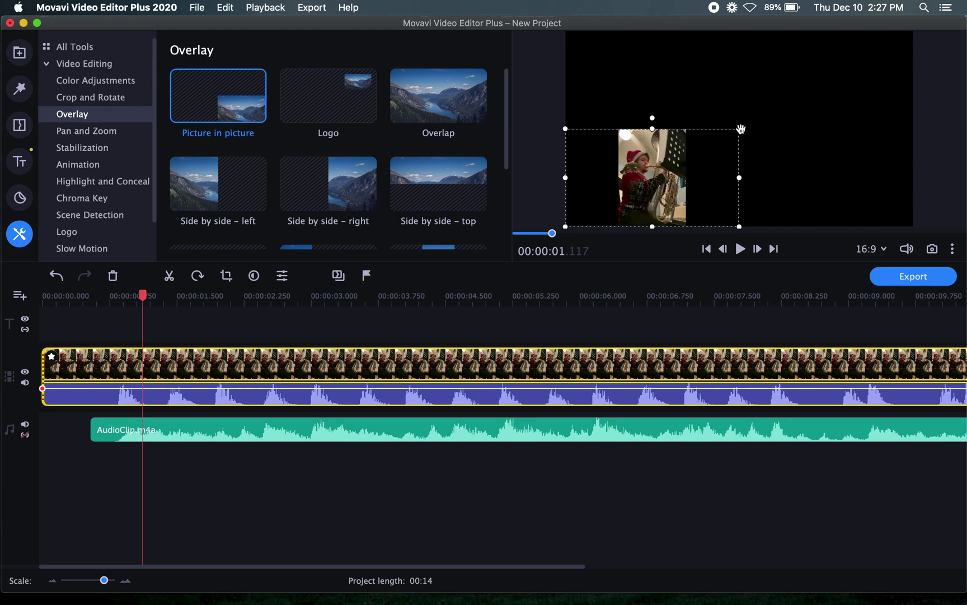
left_click_drag(741, 129, 726, 136)
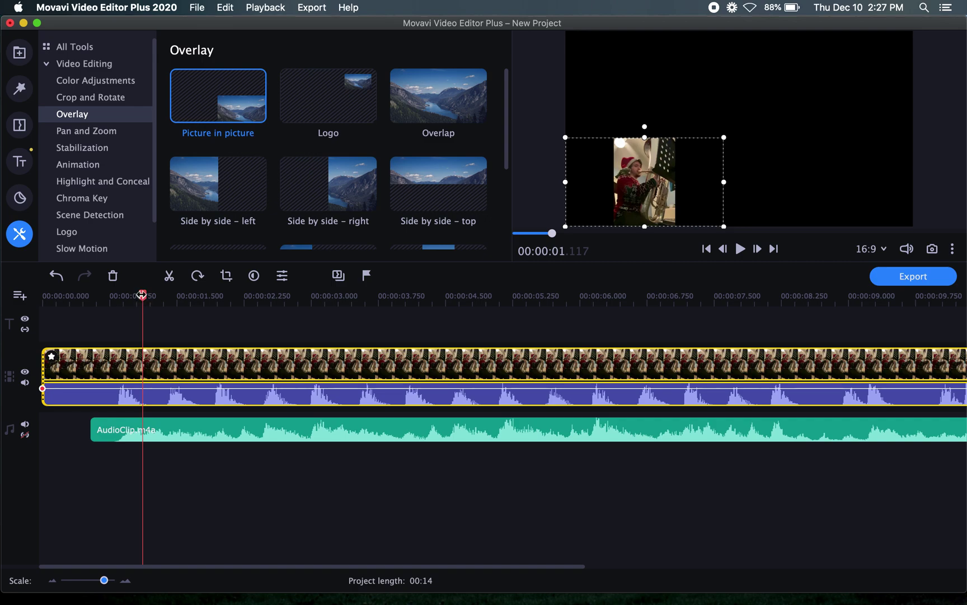
- Return to the Media Bin, preview the result, and reset the playhead to the start
left_click_drag(142, 295, 1, 260)
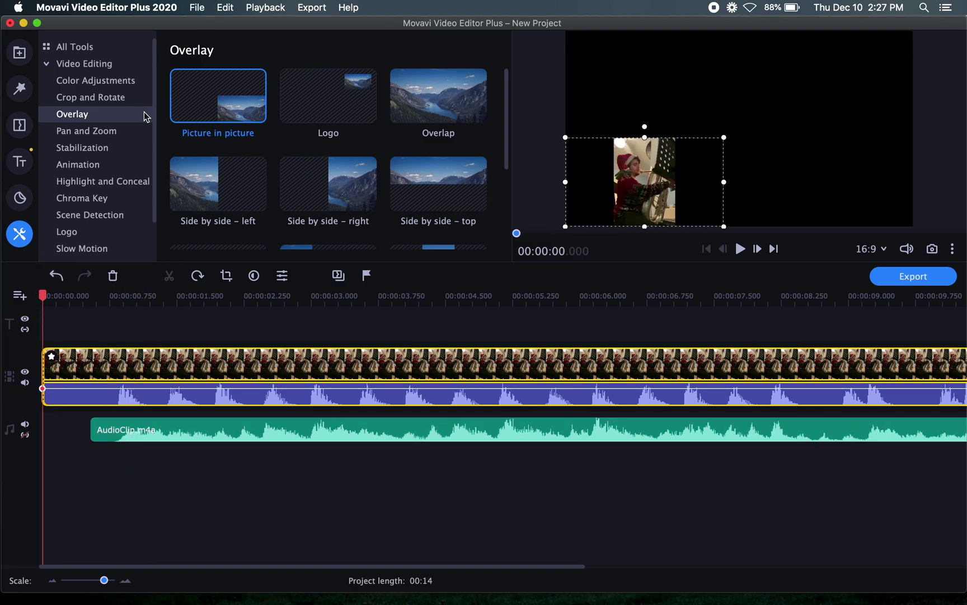
left_click(18, 53)
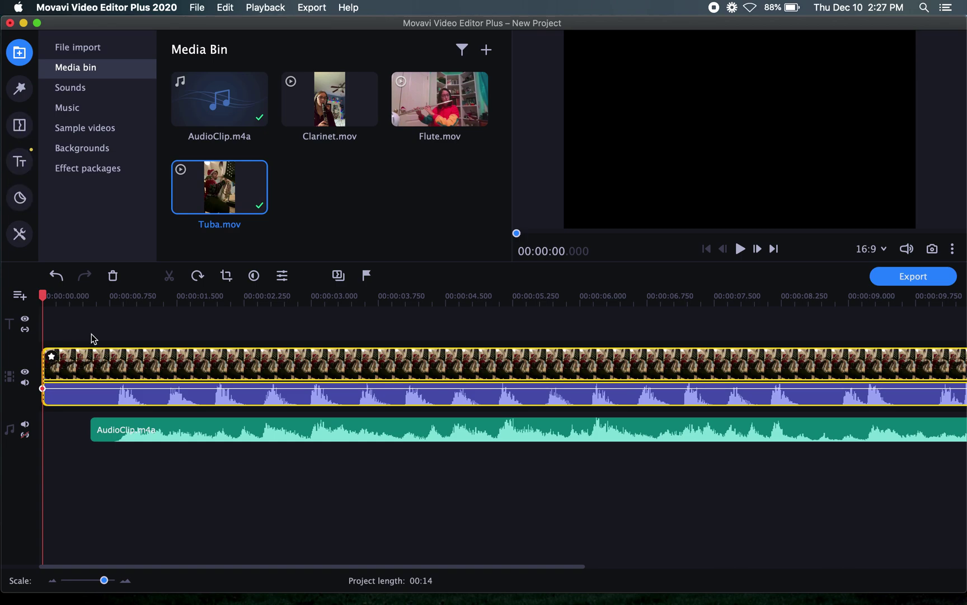
left_click(563, 361)
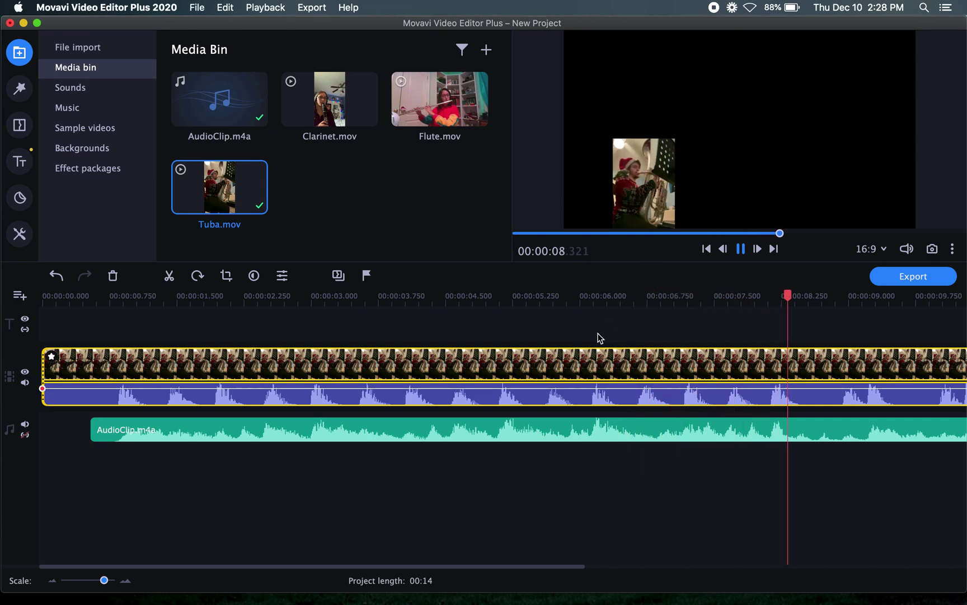
key("space")
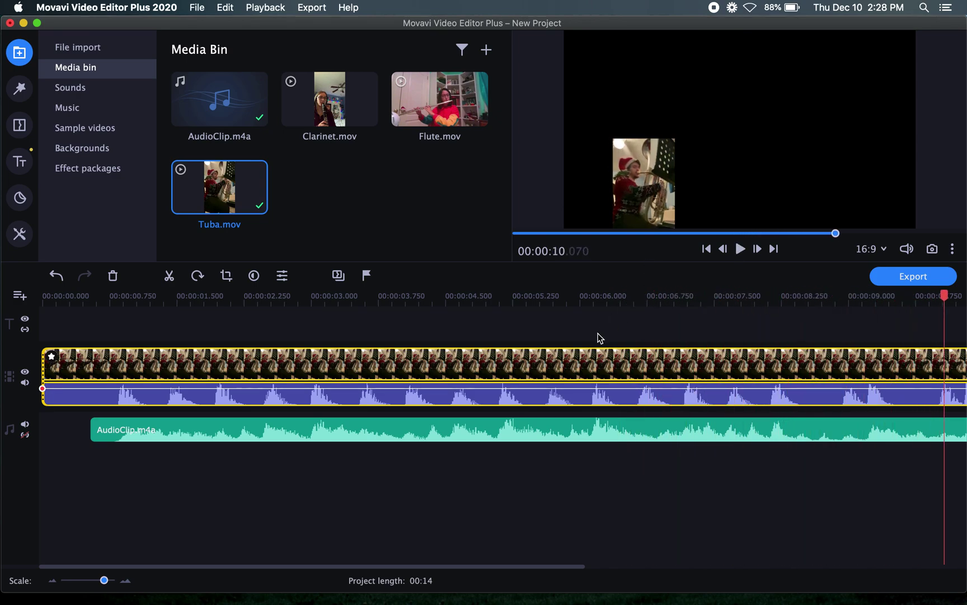
left_click(85, 296)
left_click_drag(85, 296, 23, 291)
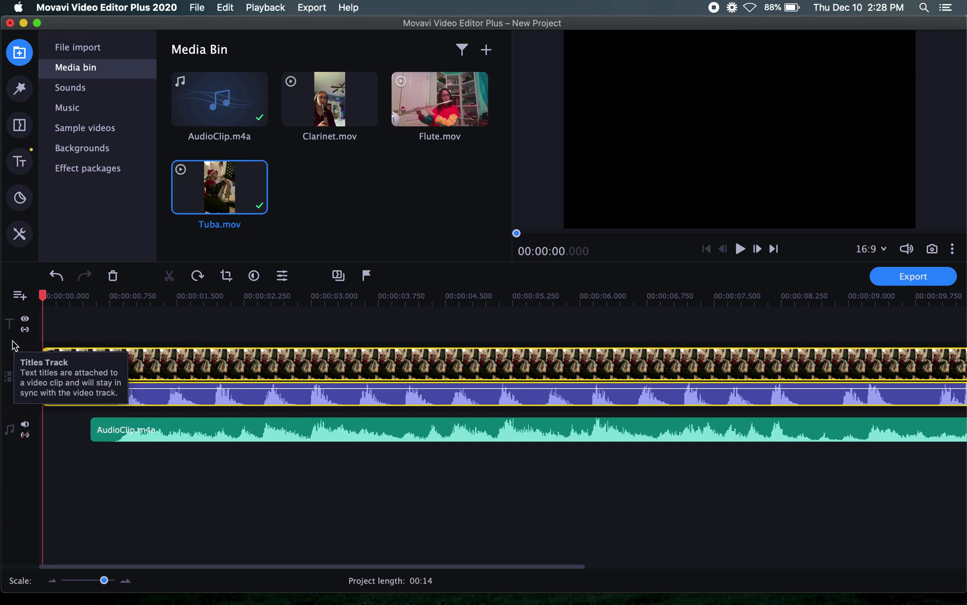
left_click(202, 324)
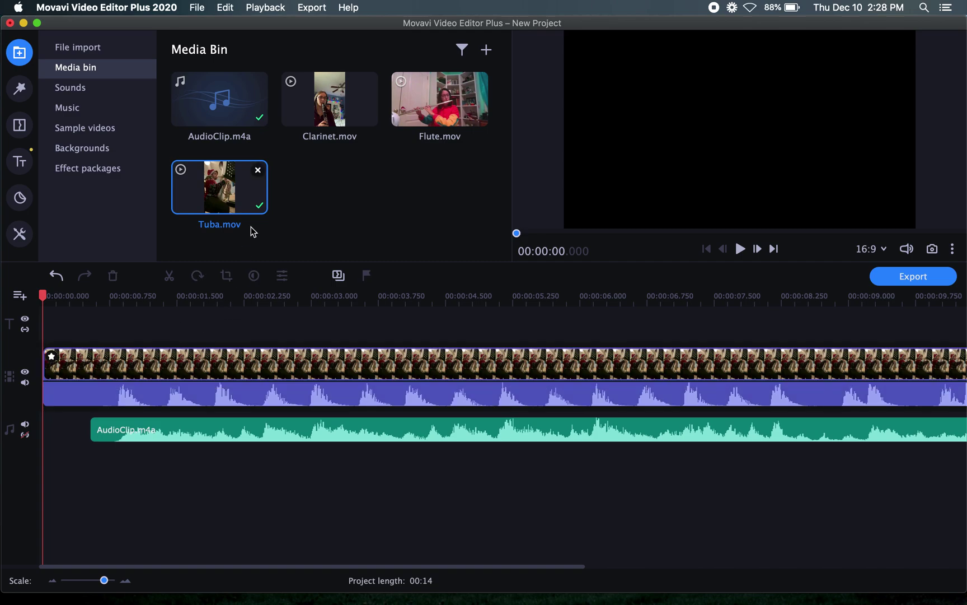
- Add a new video track and drop Clarinet.mov onto it above the tuba clip
left_click(20, 296)
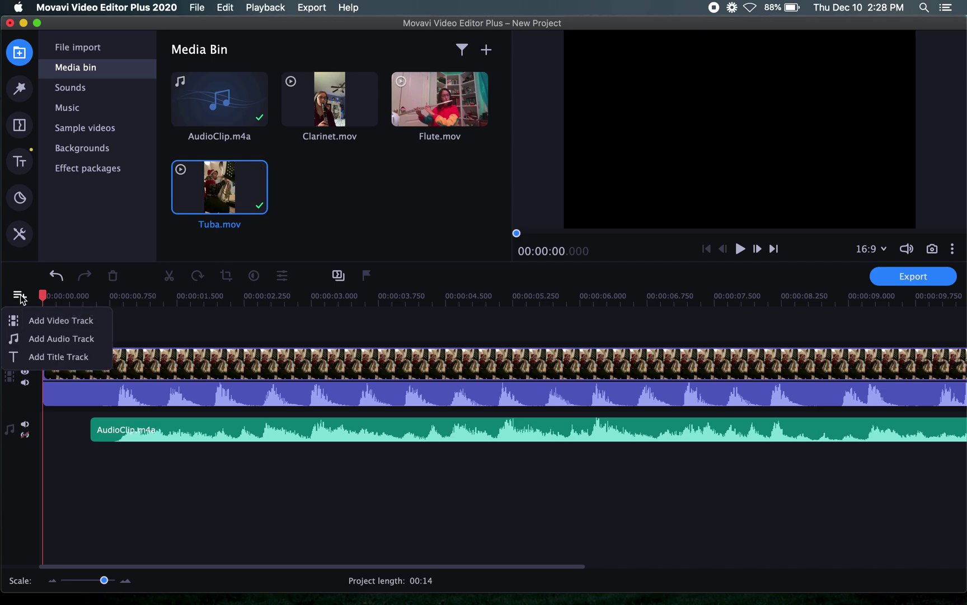
left_click(33, 322)
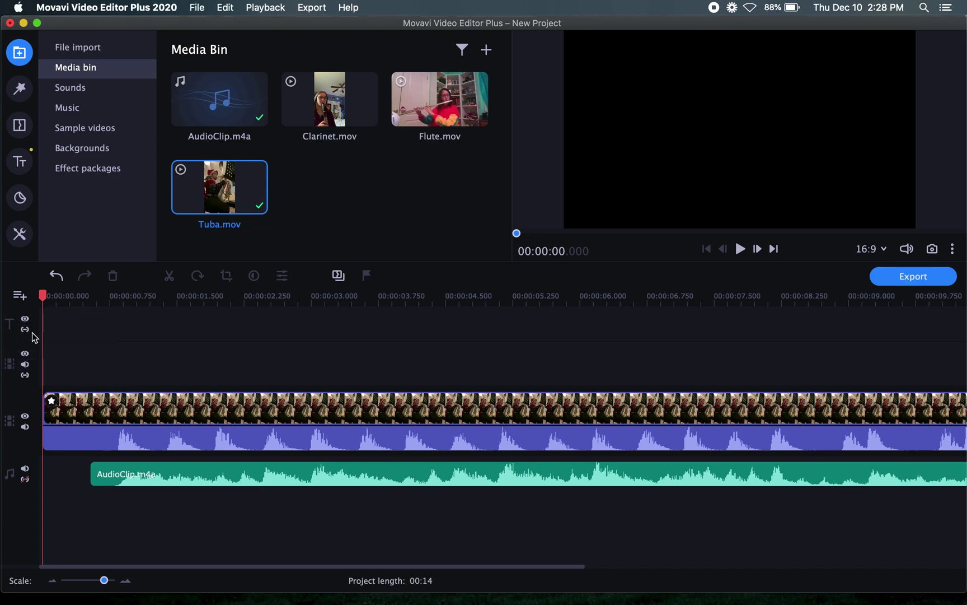
left_click(375, 212)
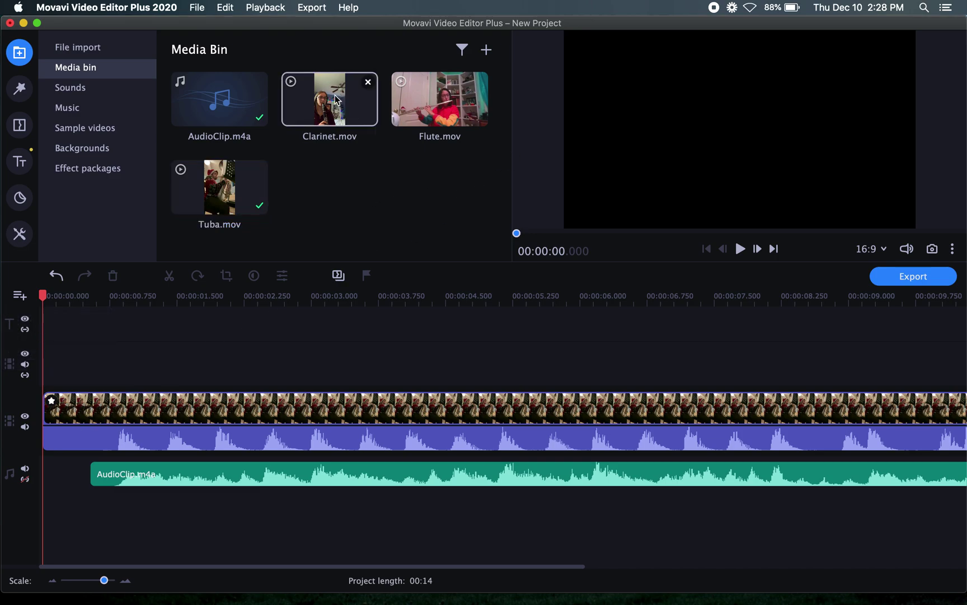
left_click_drag(336, 100, 46, 334)
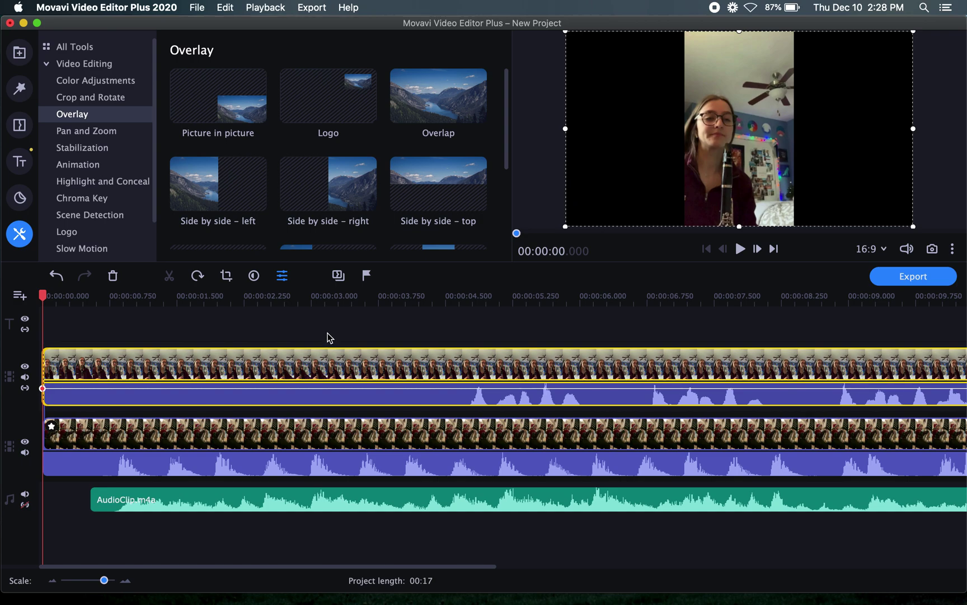
- Trim Clarinet's start to about 4.0 s, slide it earlier to sync, and play back to check
left_click(223, 334)
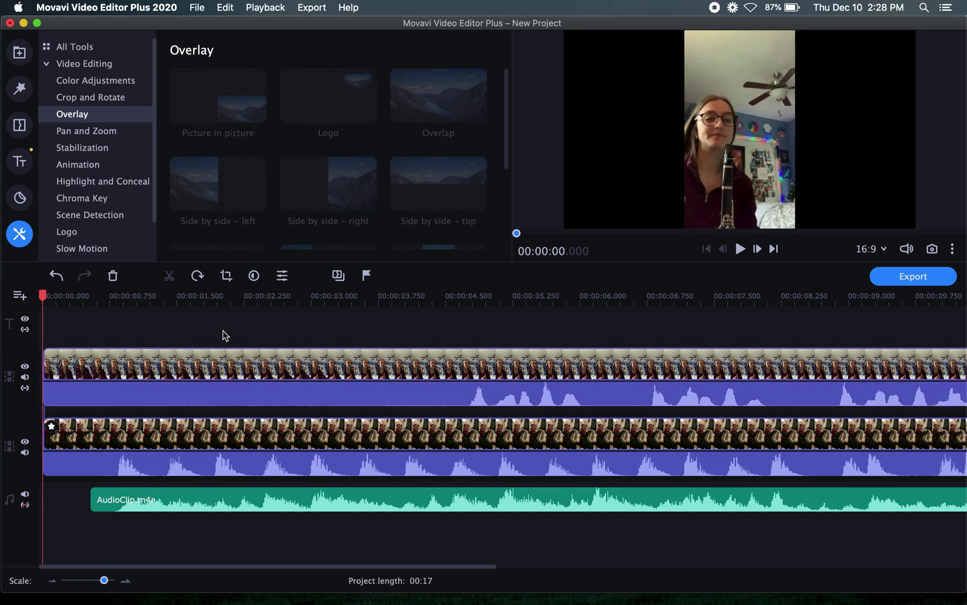
left_click(323, 371)
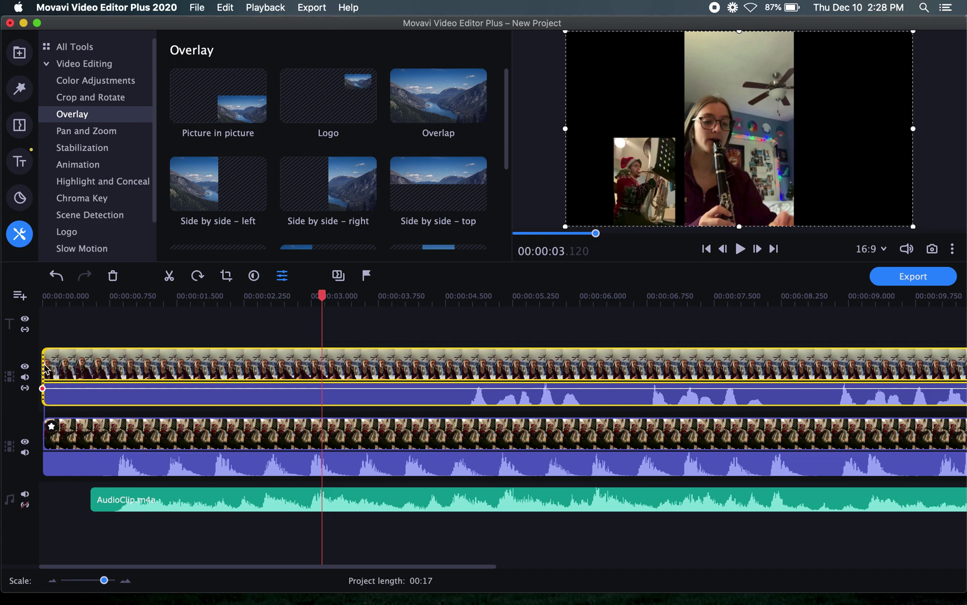
left_click_drag(41, 366, 385, 357)
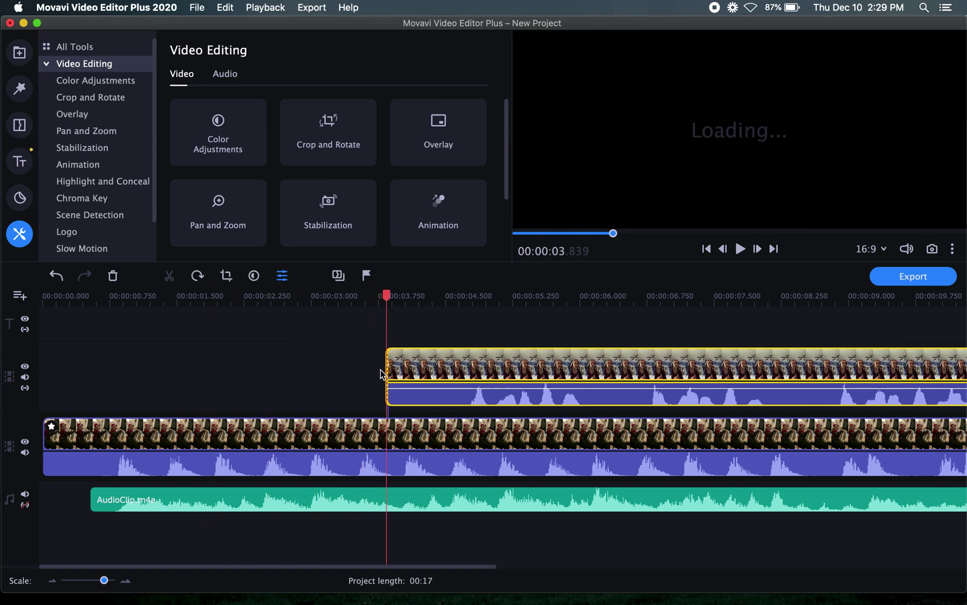
left_click_drag(386, 371, 431, 373)
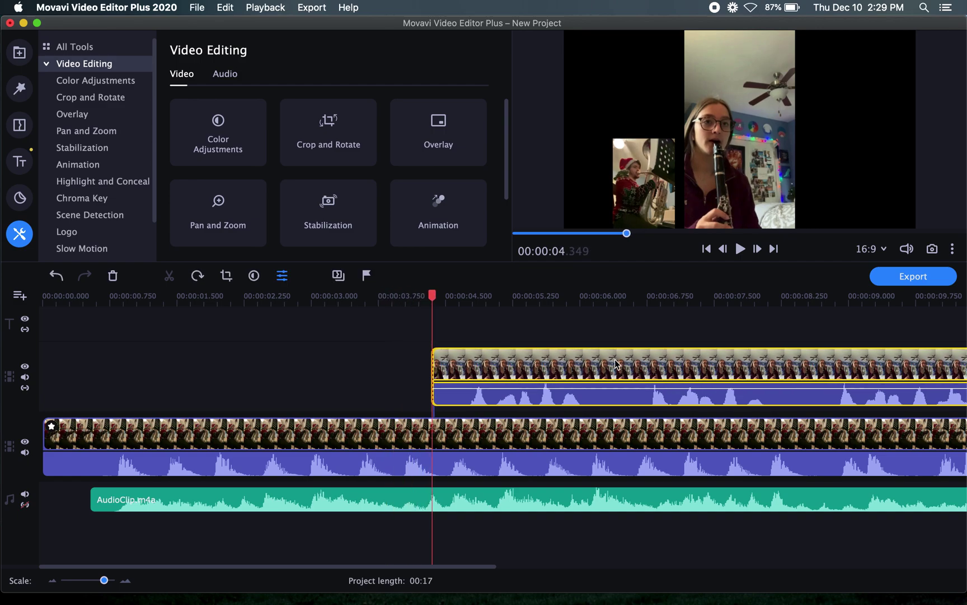
left_click_drag(616, 364, 287, 367)
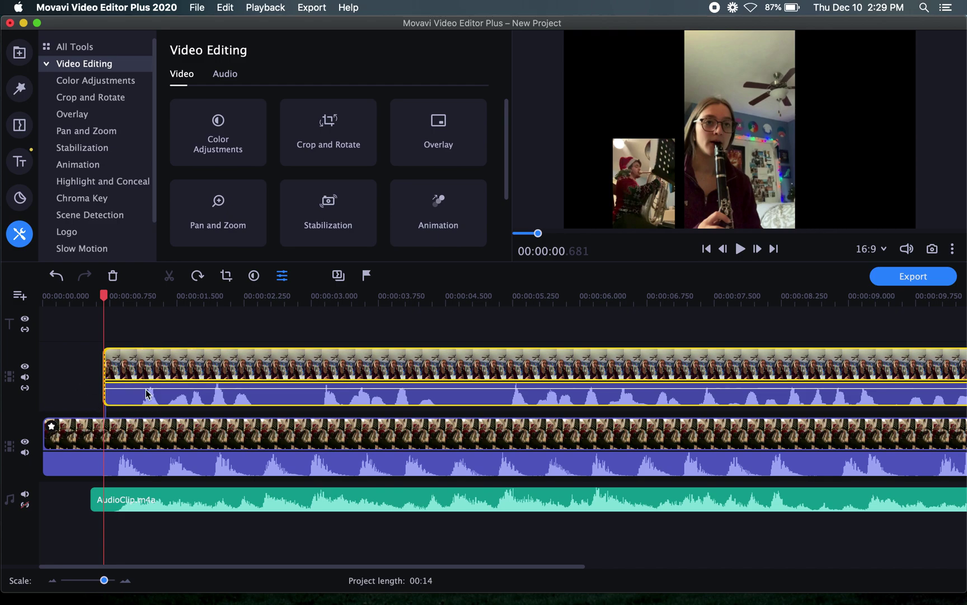
key("space")
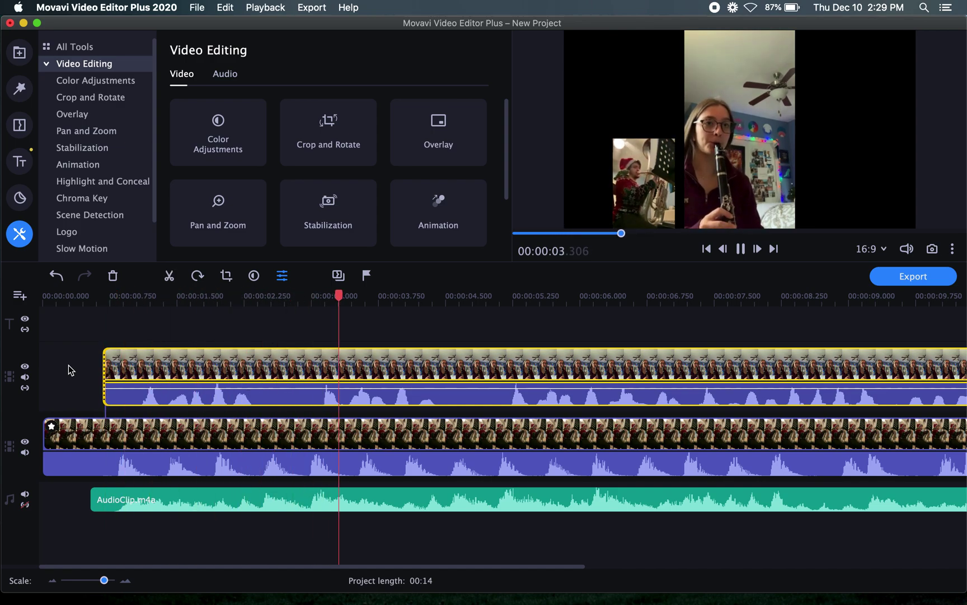
key("space")
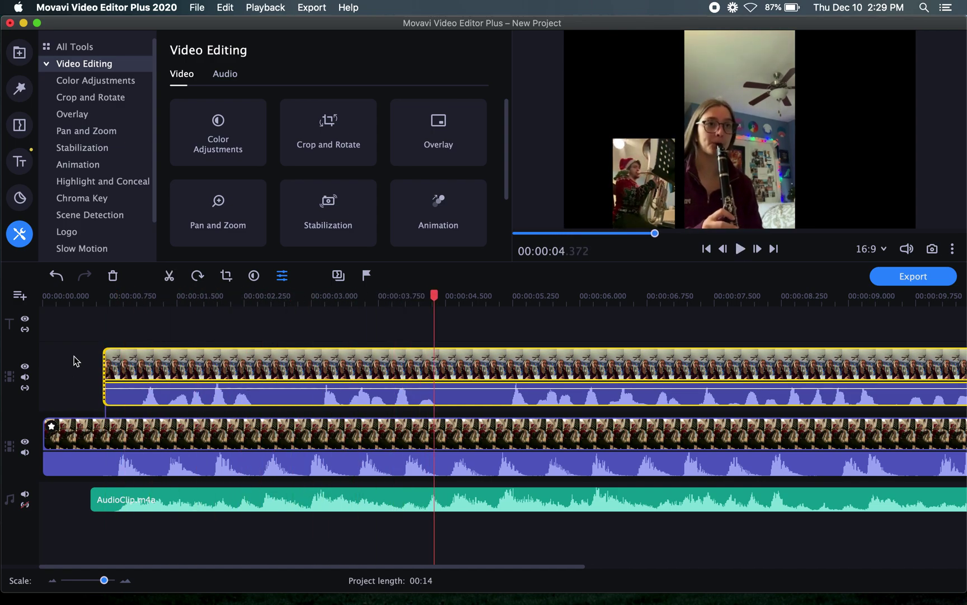
- Nudge the clarinet clip later, then slightly earlier, and play back to check its sync
left_click(90, 319)
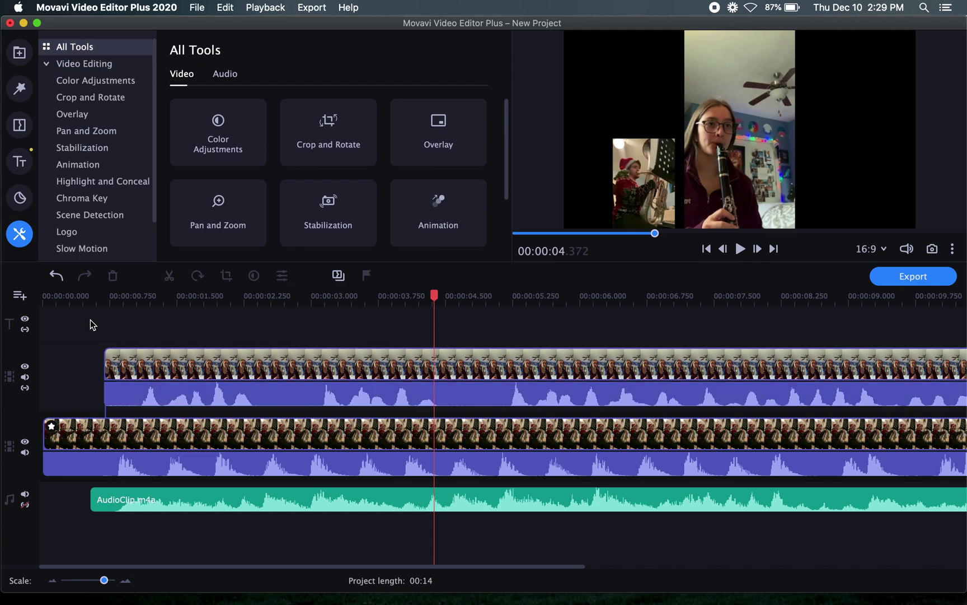
left_click(128, 362)
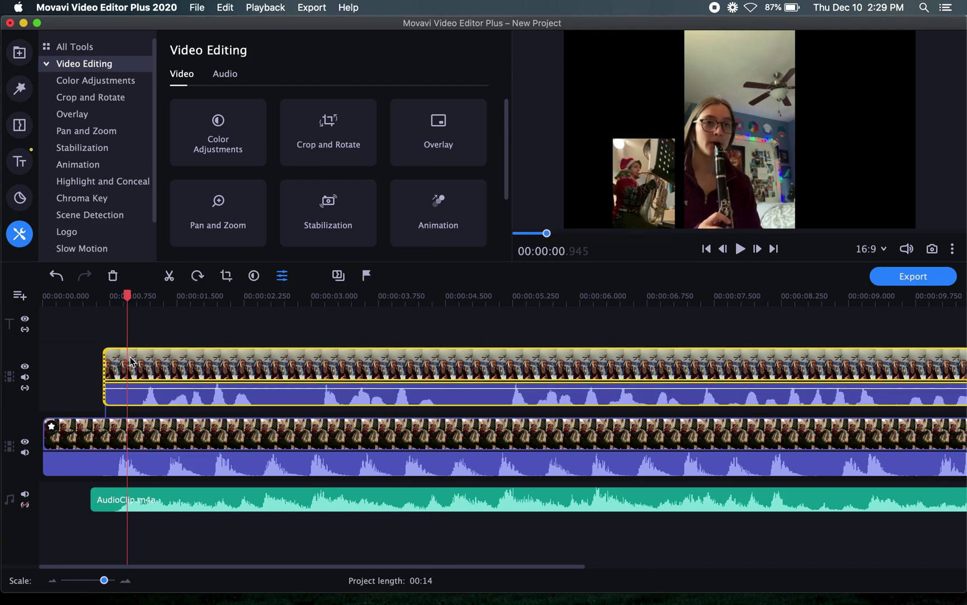
left_click_drag(135, 361, 140, 362)
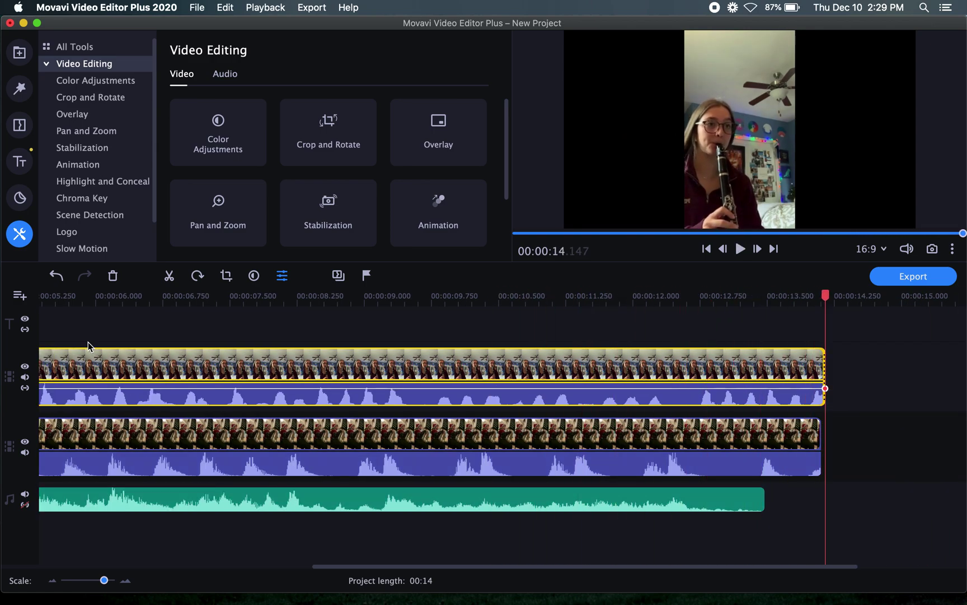
scroll(115, 332, "left", 8)
scroll(110, 331, "left", 2)
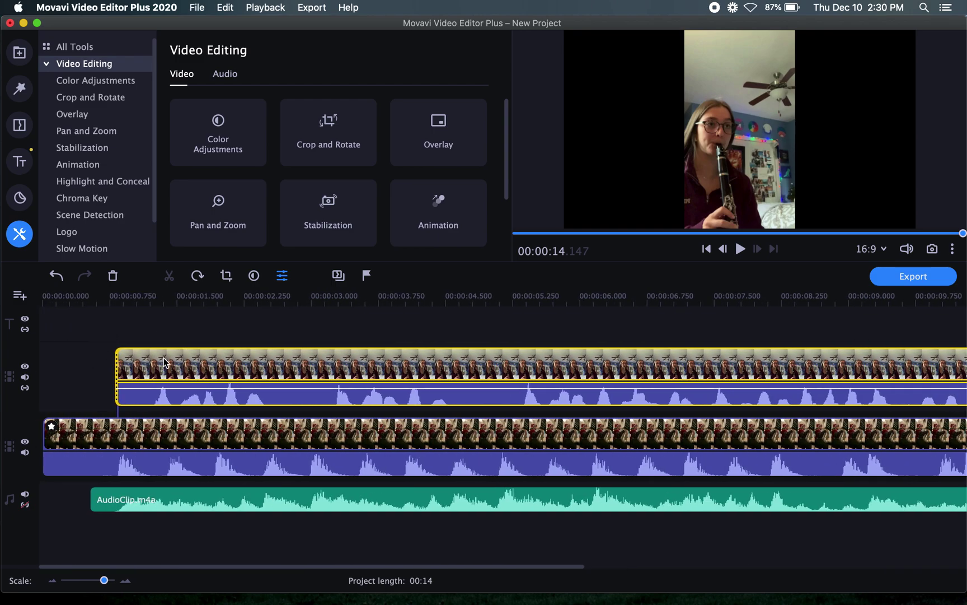
left_click(164, 364)
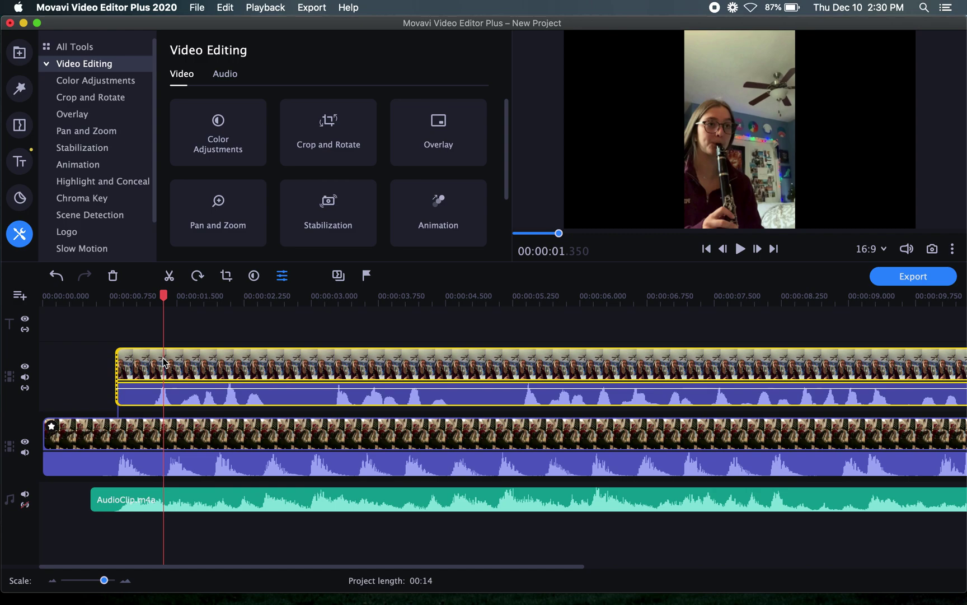
mouse_move(158, 361)
left_mouse_down()
mouse_move(150, 362)
mouse_move(157, 363)
left_mouse_up()
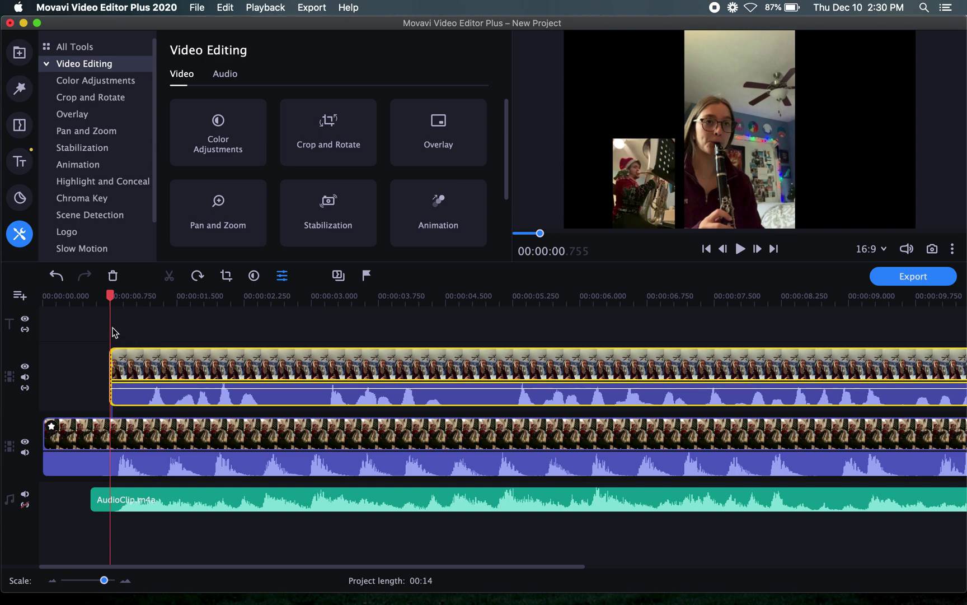
key("space")
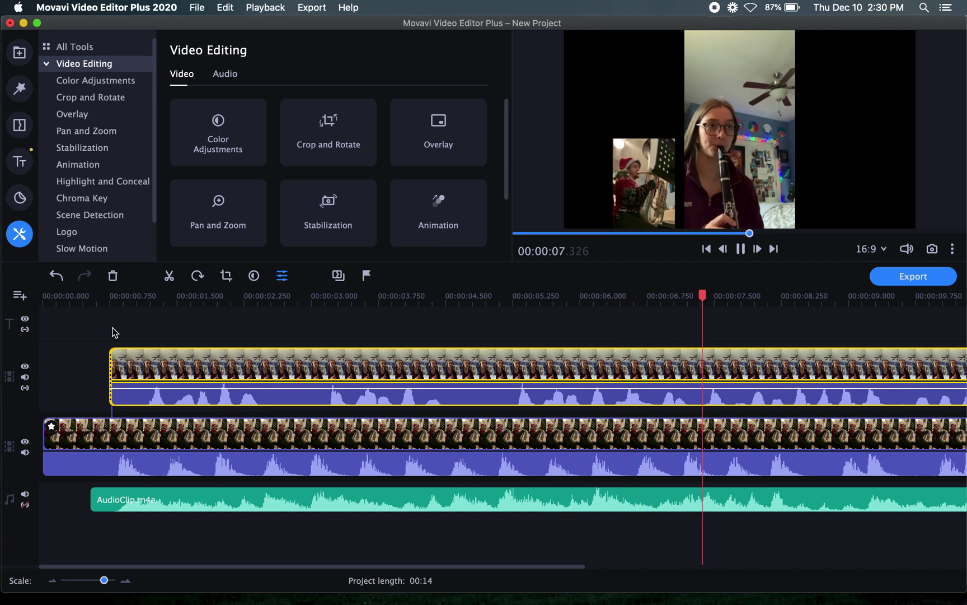
key("space")
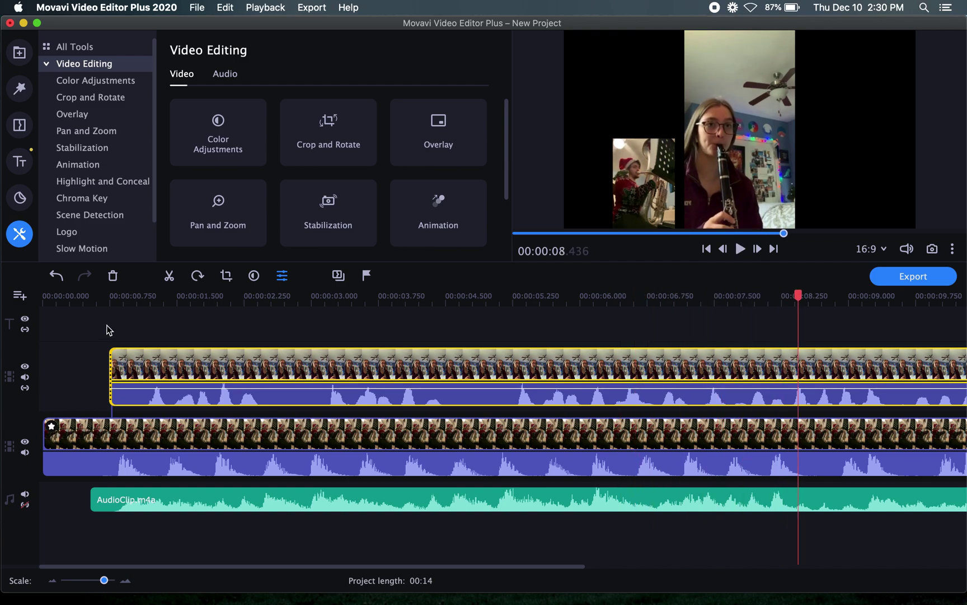
- Open Crop and Rotate for the clarinet clip on the upper track
left_click(95, 329)
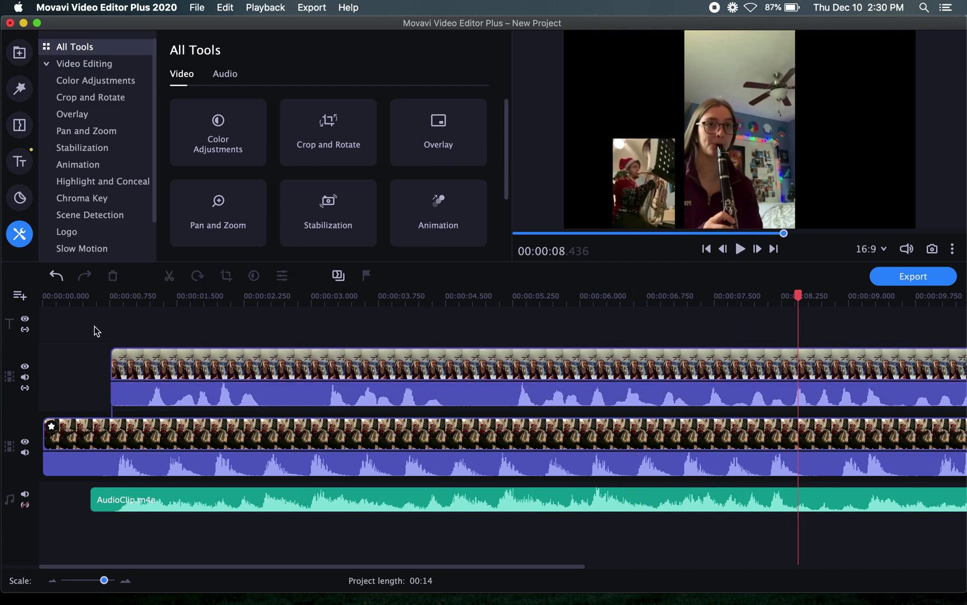
left_click(173, 368)
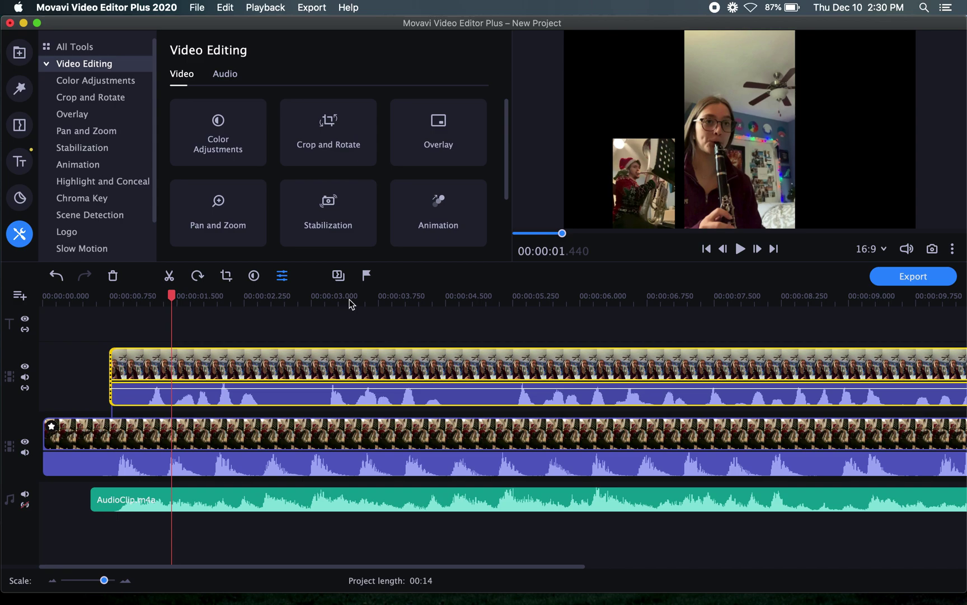
left_click(76, 96)
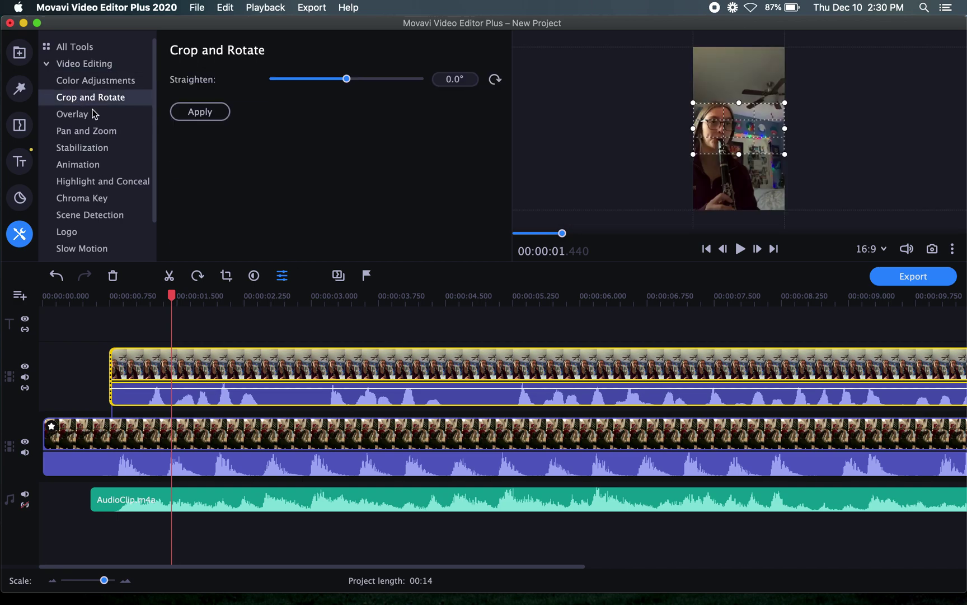
- Crop the clarinet video: extend the frame up and down, narrow the right side, and apply
left_click_drag(740, 100, 740, 94)
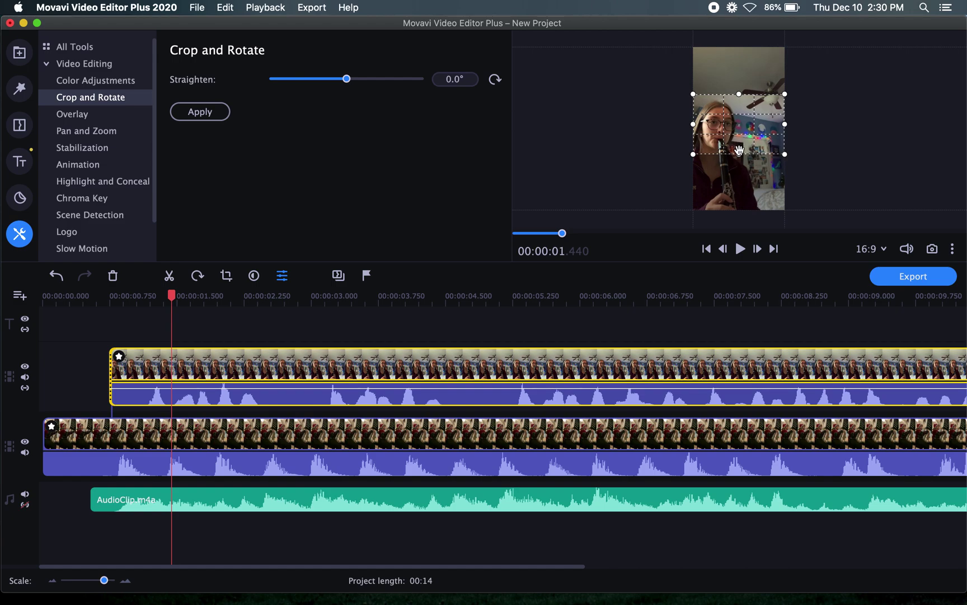
left_click_drag(739, 151, 740, 210)
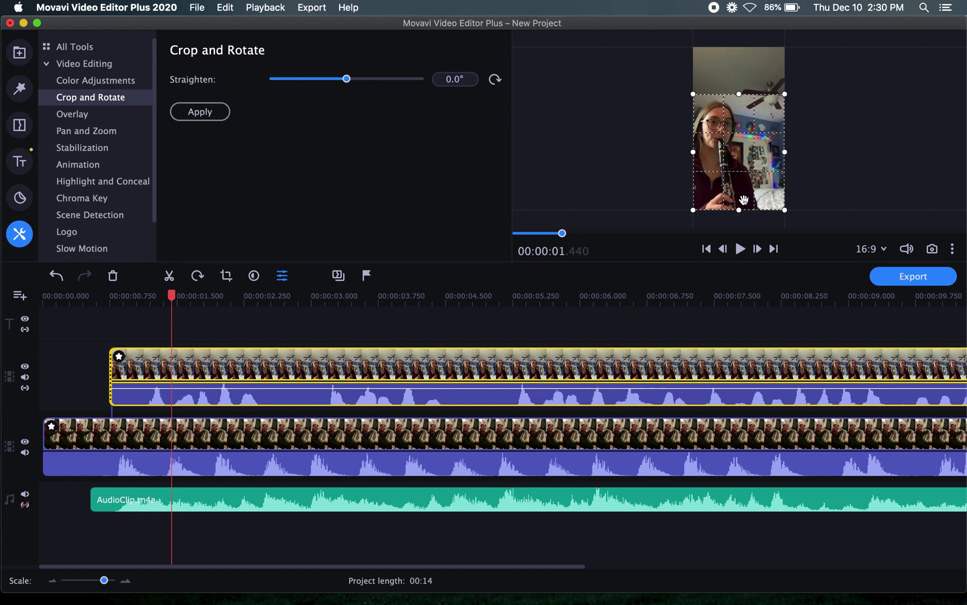
left_click_drag(785, 150, 760, 153)
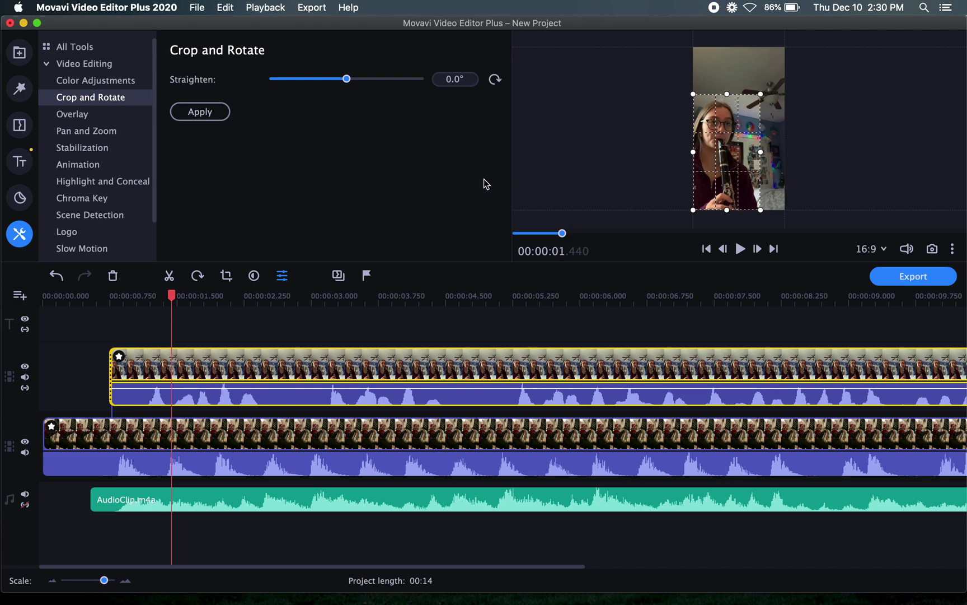
left_click(203, 113)
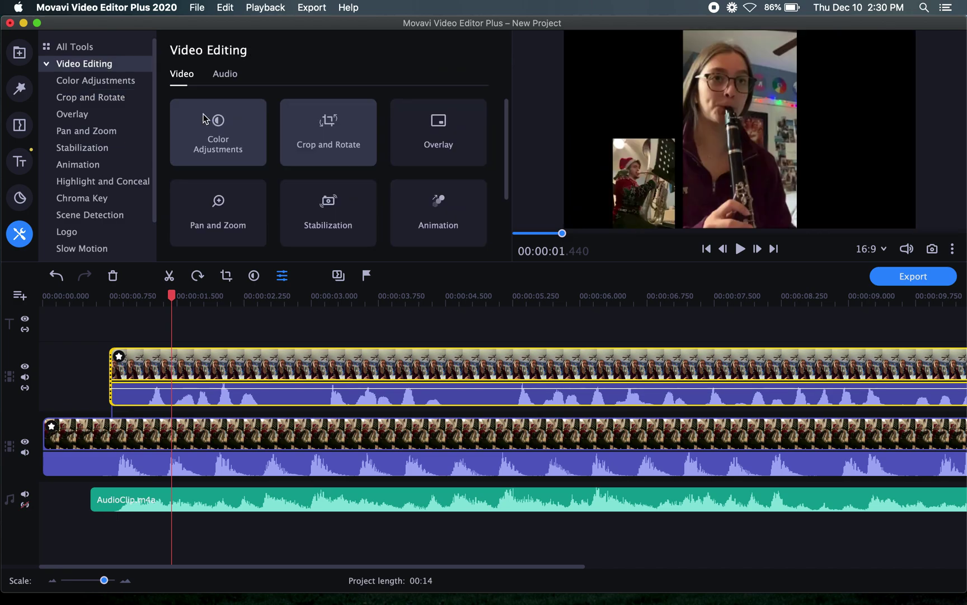
- Shrink the clarinet video in the Overlay preview and move it toward the upper centre
left_click(80, 115)
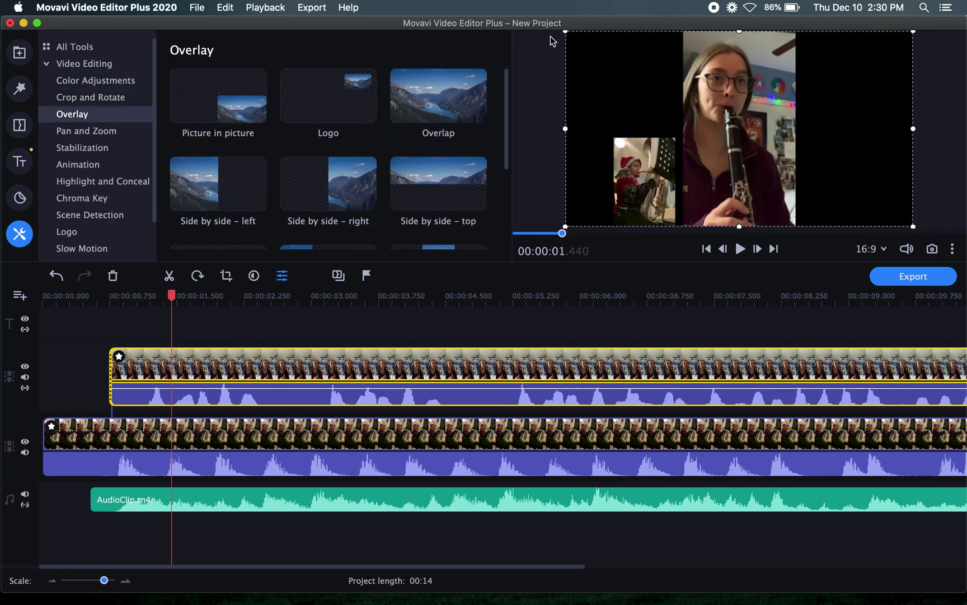
left_click_drag(567, 35, 757, 151)
left_click_drag(794, 182, 680, 107)
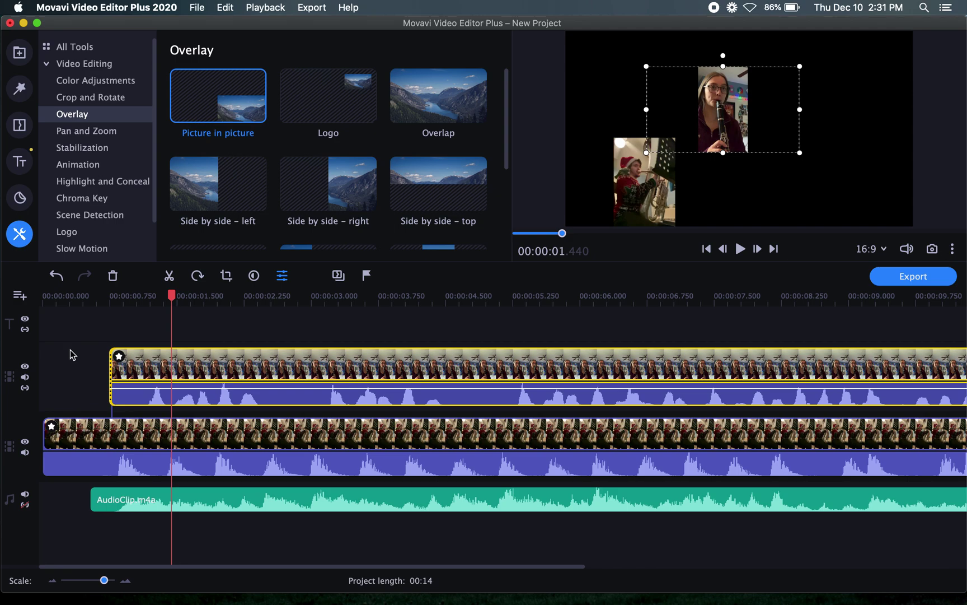
- Extend the clarinet clip's left edge back to the timeline start at 00:00
left_click(101, 325)
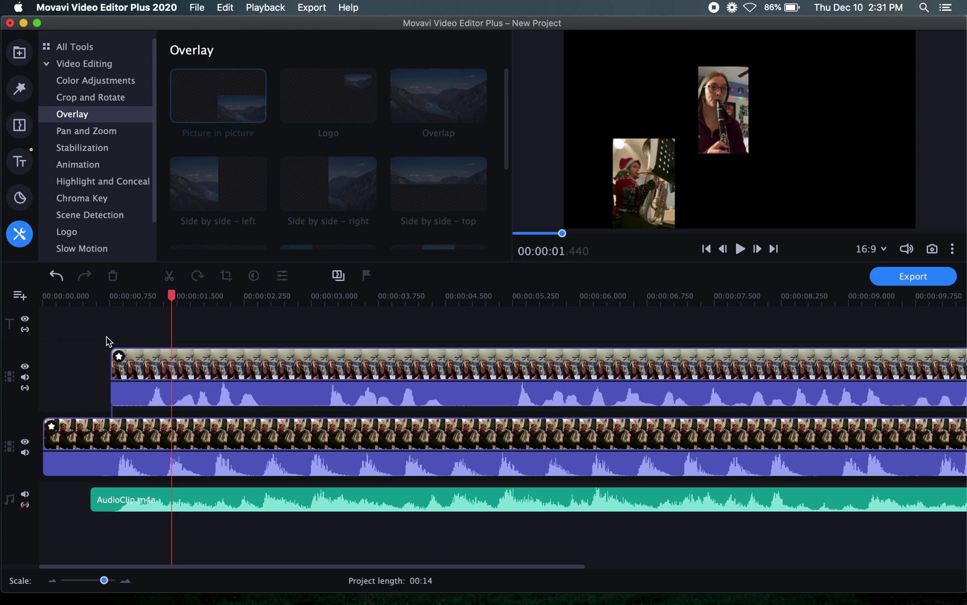
left_click(138, 363)
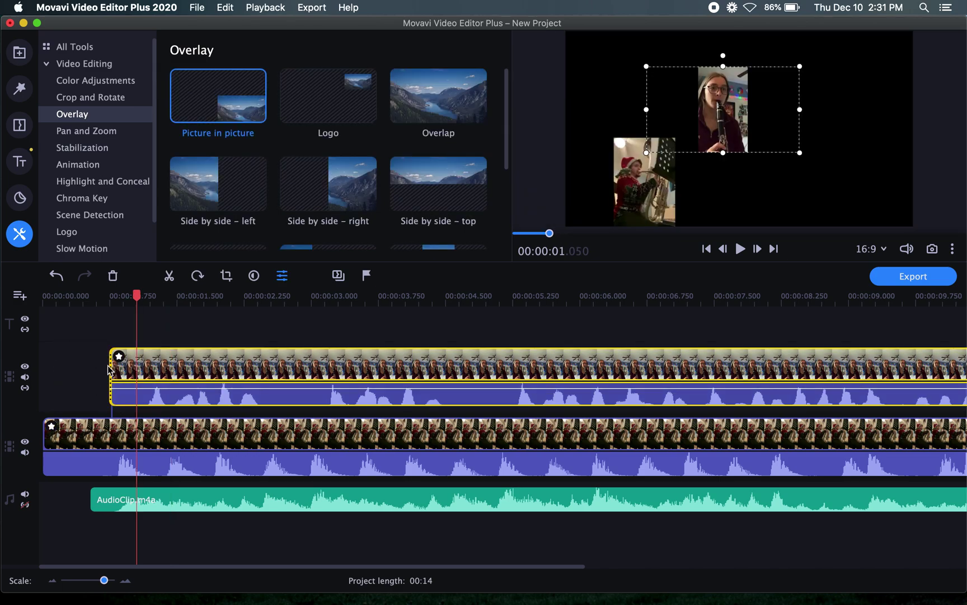
left_click_drag(110, 369, 46, 359)
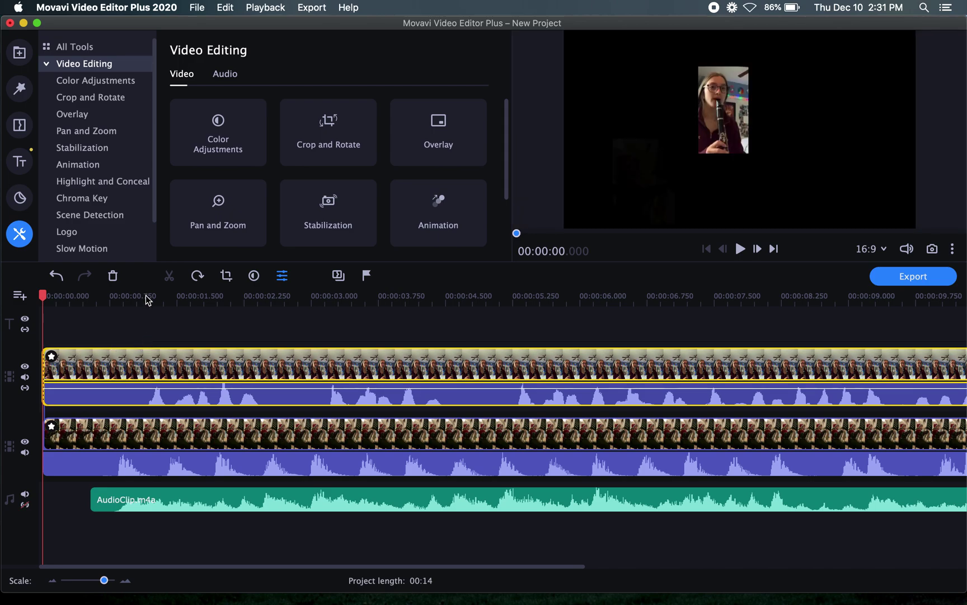
- Give the clarinet clip a 0.50-second fade-in and preview it from the start
double_click(112, 367)
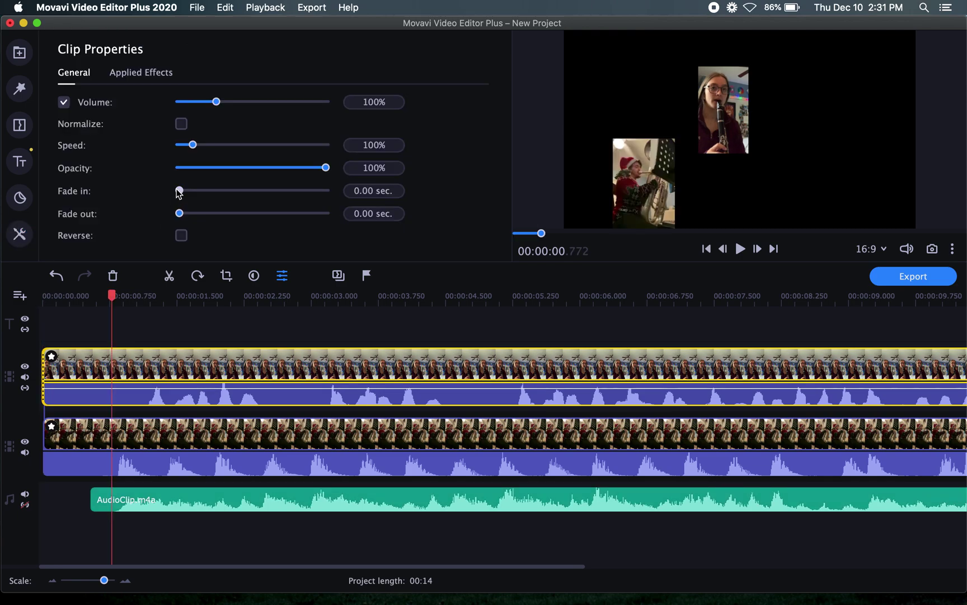
left_click_drag(178, 191, 186, 191)
left_click_drag(112, 297, 42, 297)
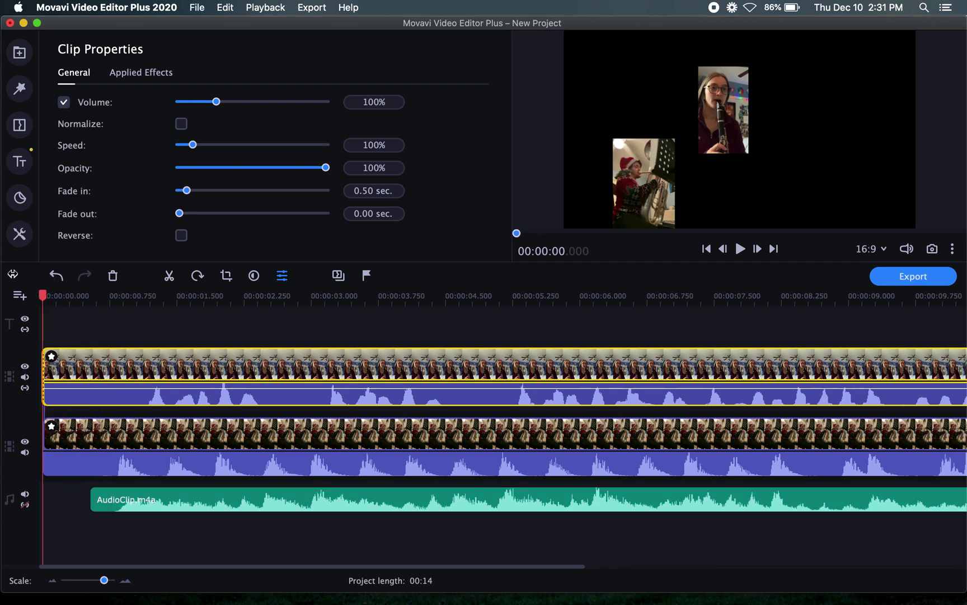
left_click(70, 313)
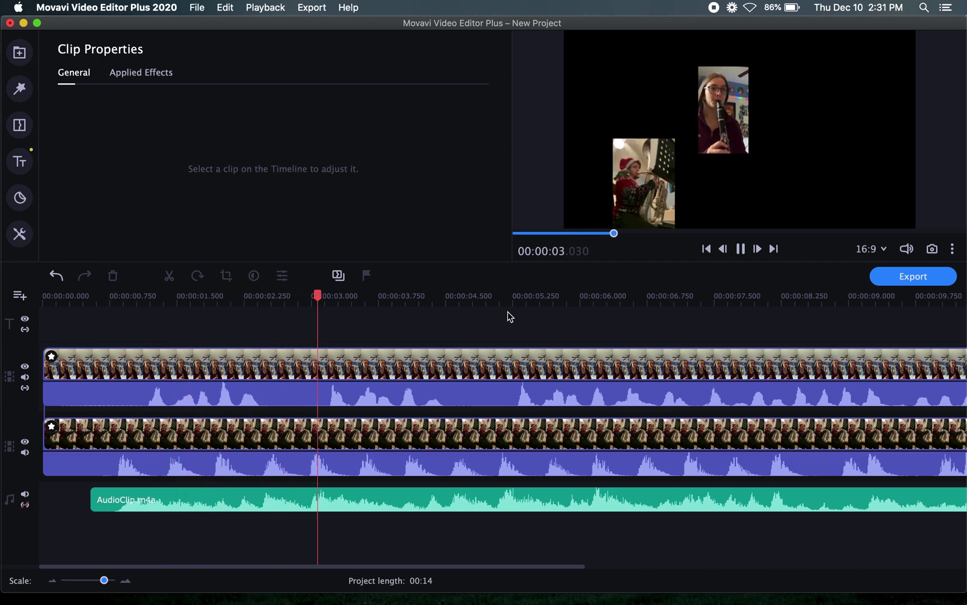
key("space")
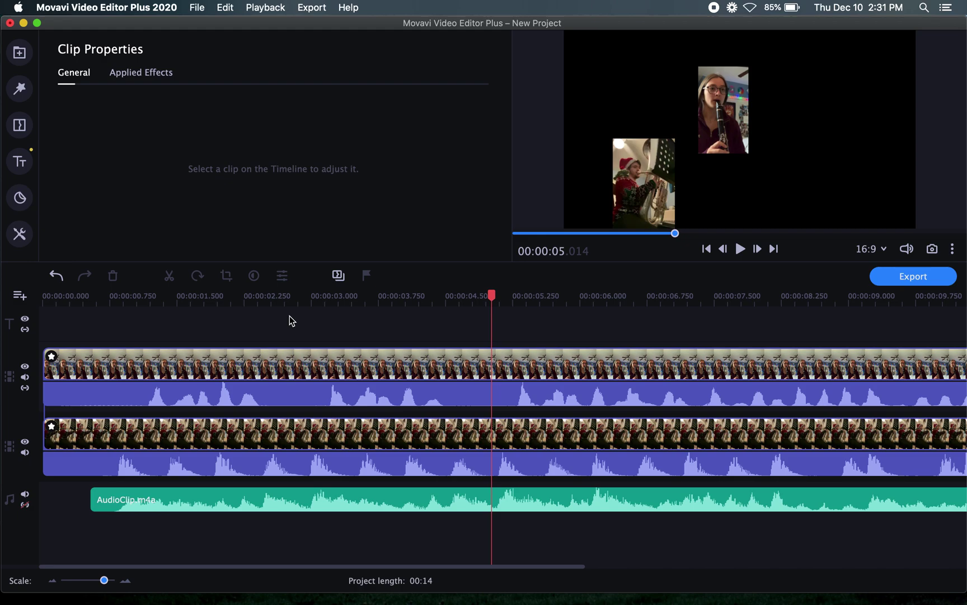
left_click_drag(54, 296, 6, 274)
- Return to the Media bin and select Flute.mov
mouse_move(3, 271)
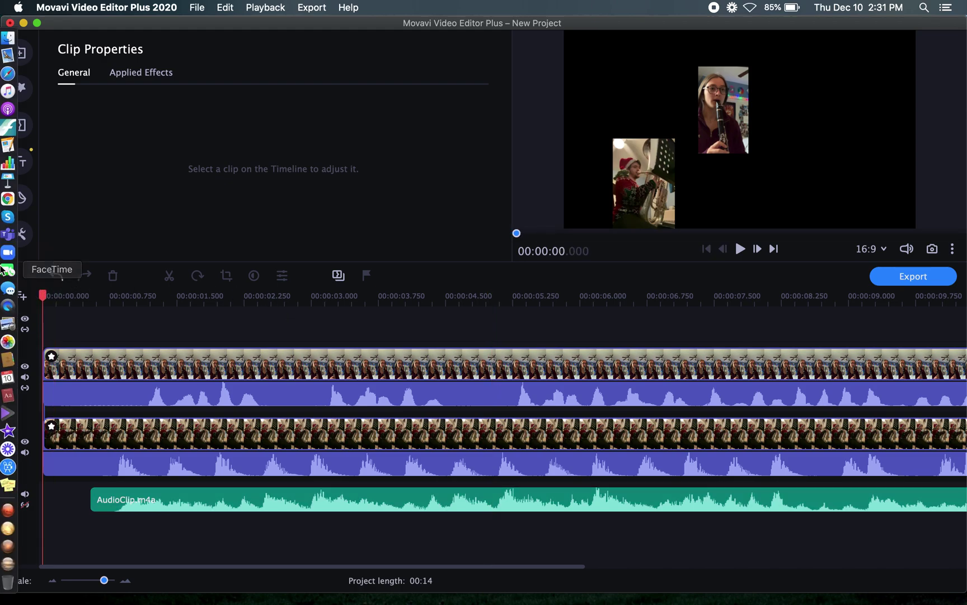
left_click(28, 52)
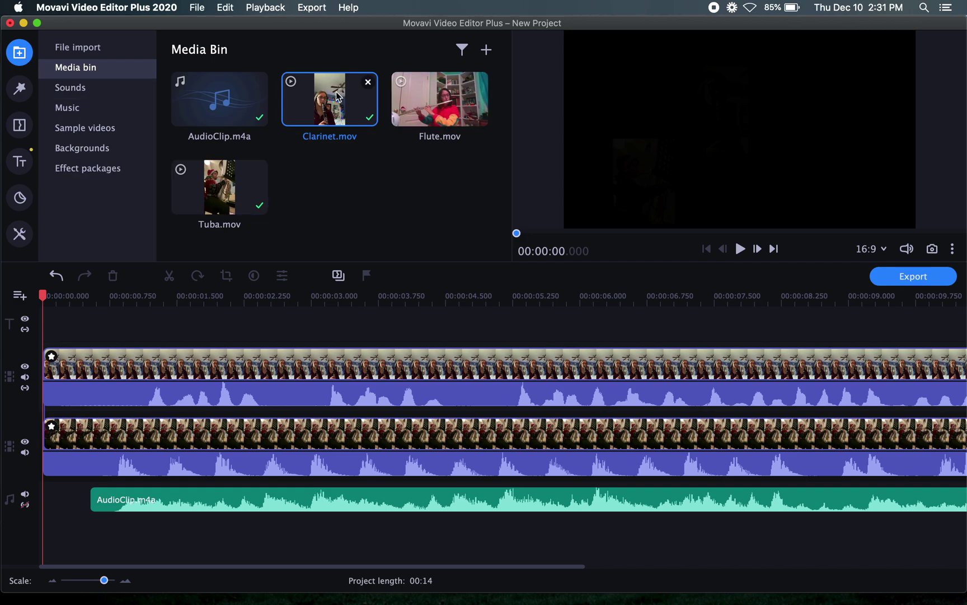
left_click(435, 98)
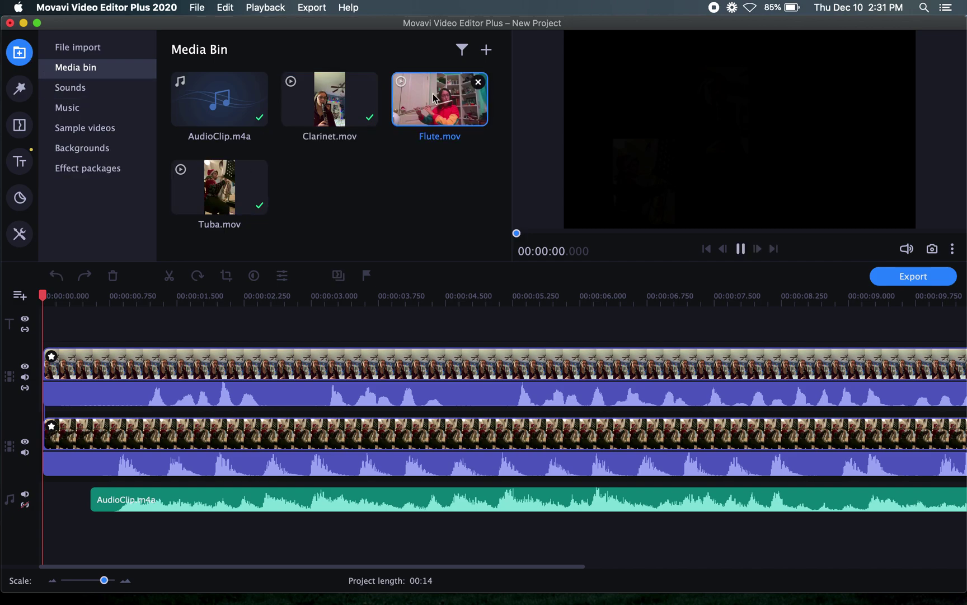
- Add a new video track and drop Flute.mov onto it above the clarinet and tuba
left_click(20, 295)
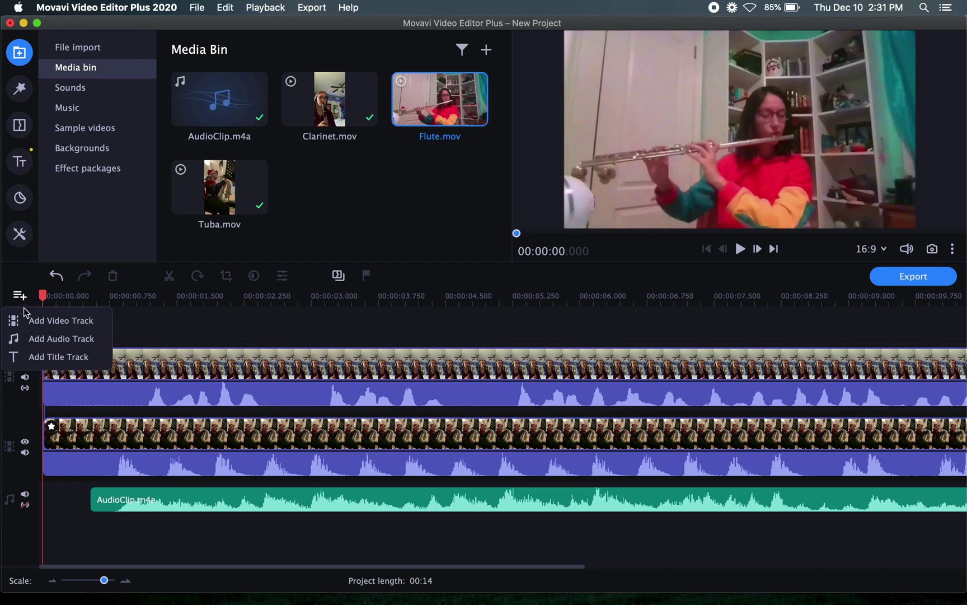
left_click(40, 320)
left_click_drag(403, 115, 42, 343)
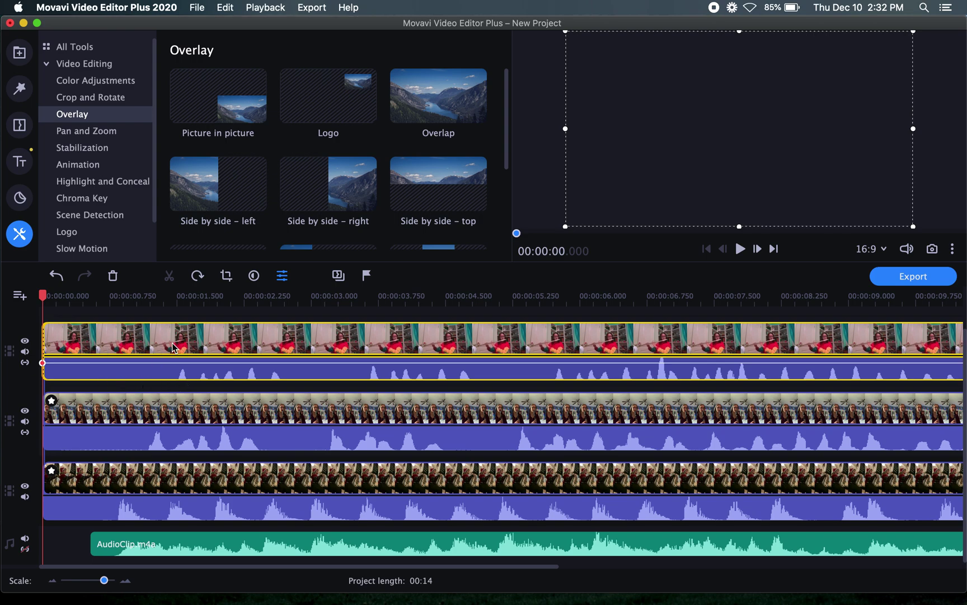
- Trim the Flute clip's opening and shift it so it starts at about 0.75 s
left_click(105, 336)
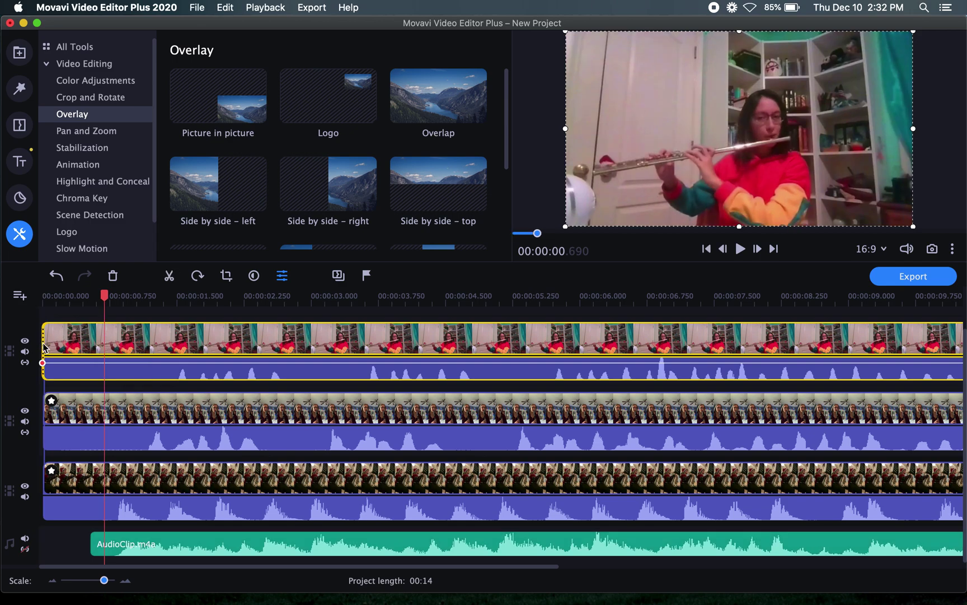
left_click_drag(43, 347, 132, 352)
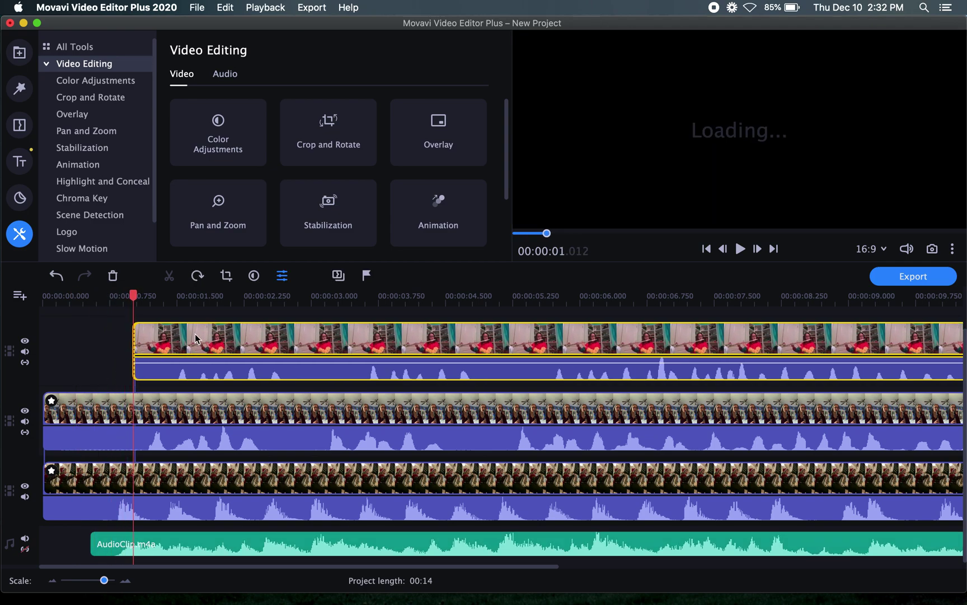
left_click_drag(195, 333, 169, 332)
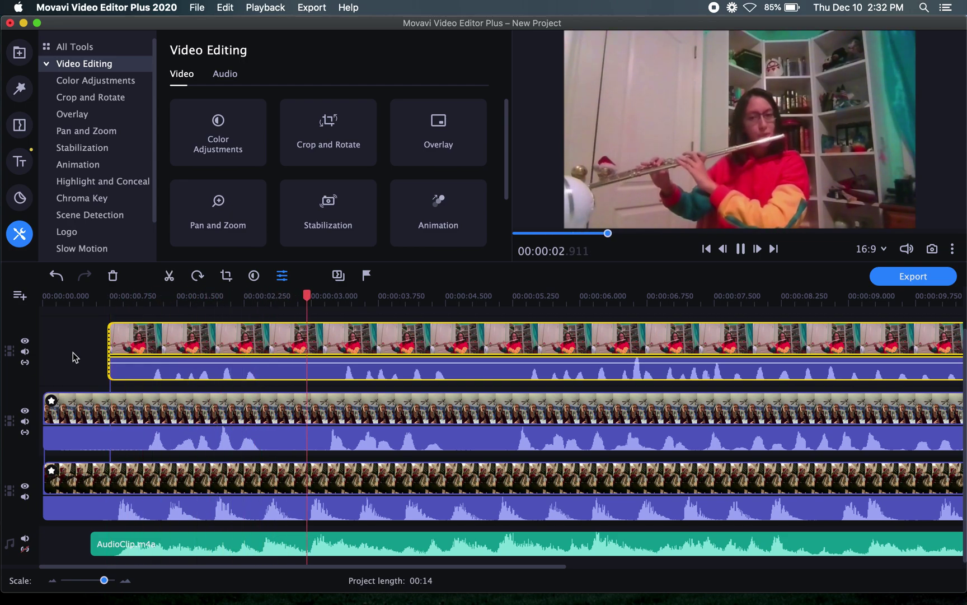
key("space")
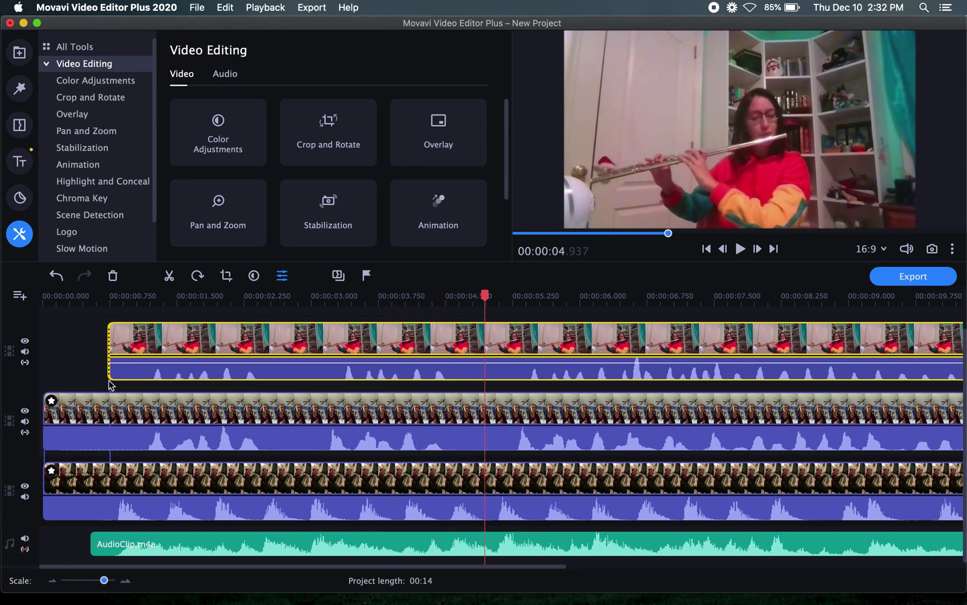
- Mute the clarinet, tuba and backing audio tracks, then rewind to the start
left_click(25, 422)
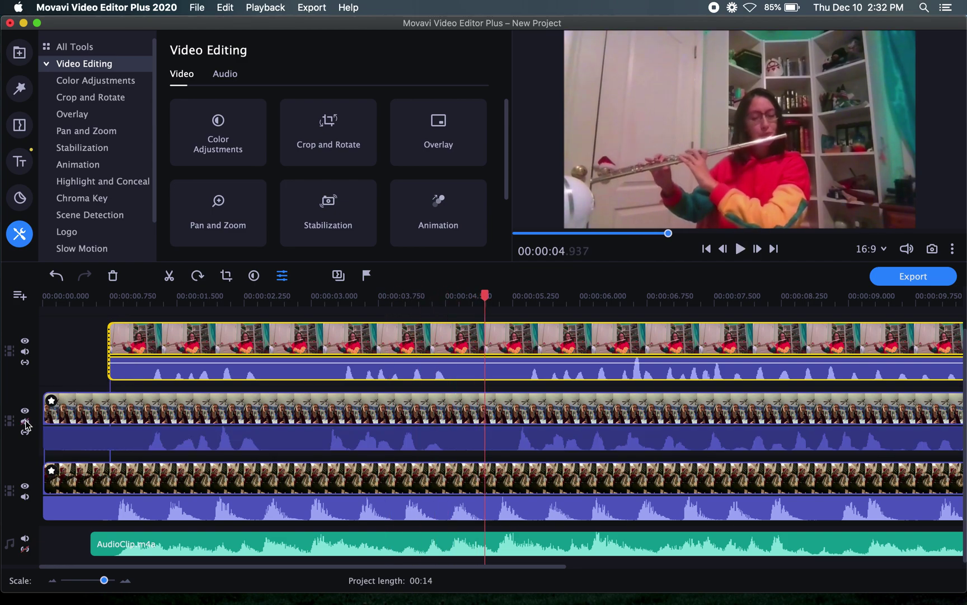
left_click(25, 498)
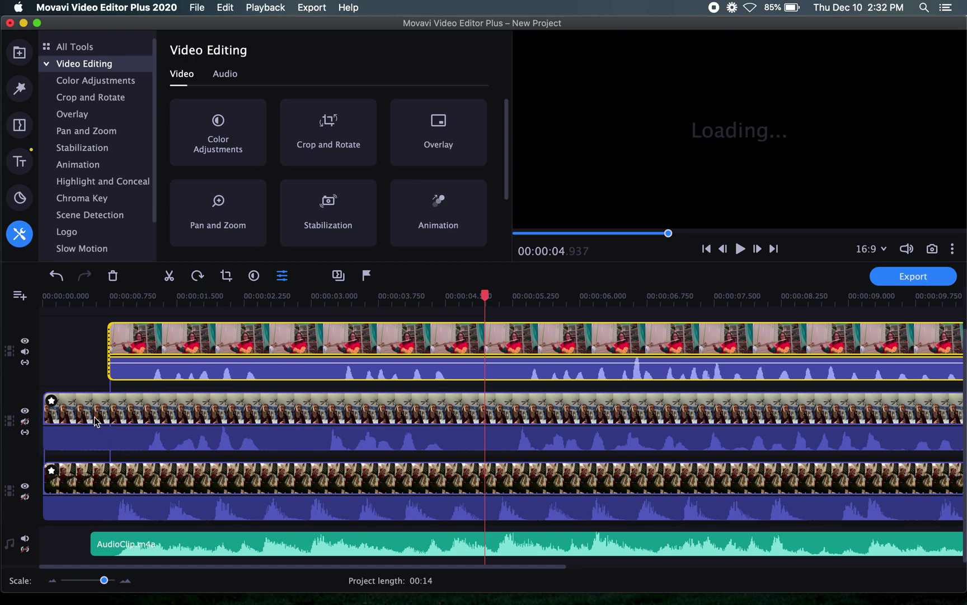
left_click(25, 542)
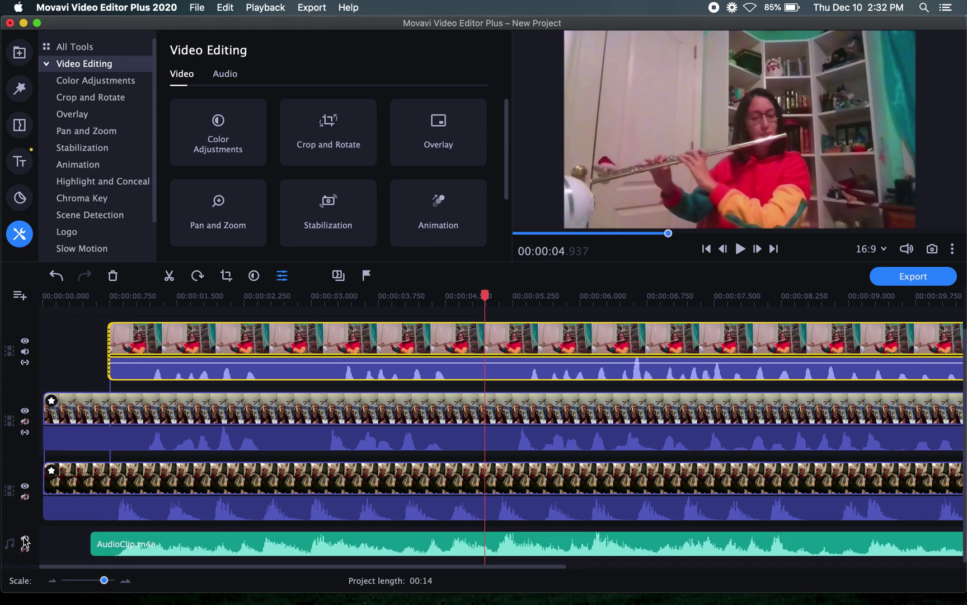
left_click(49, 297)
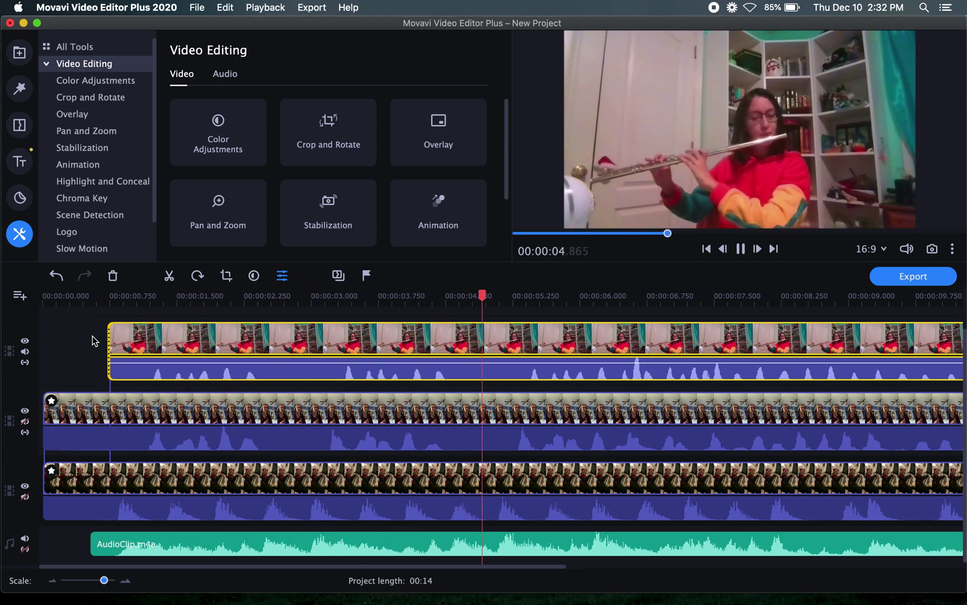
left_click(197, 548)
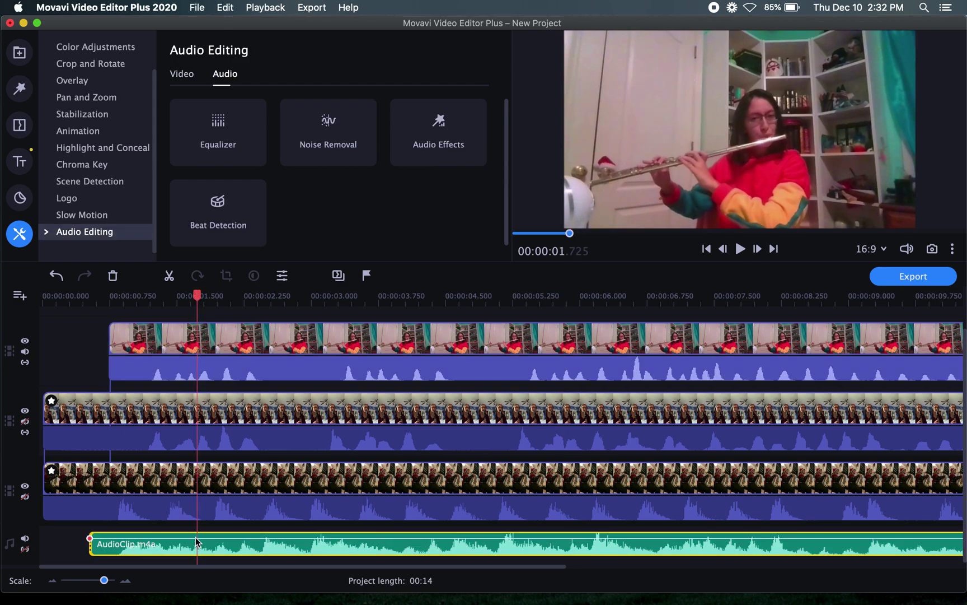
- Preview the mix, then raise the AudioClip.m4a volume line on the timeline
left_click_drag(196, 540, 196, 546)
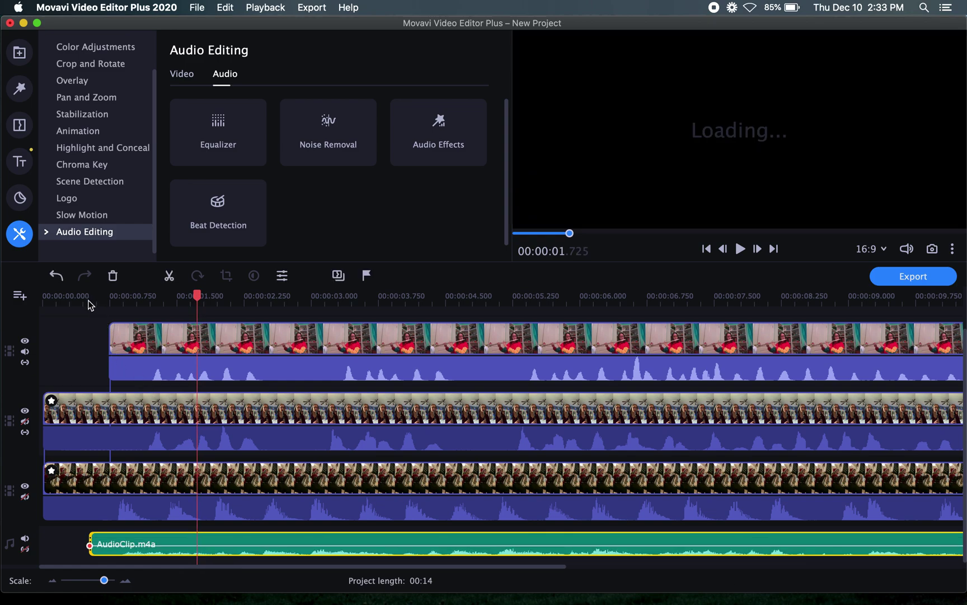
left_click(88, 299)
key("space")
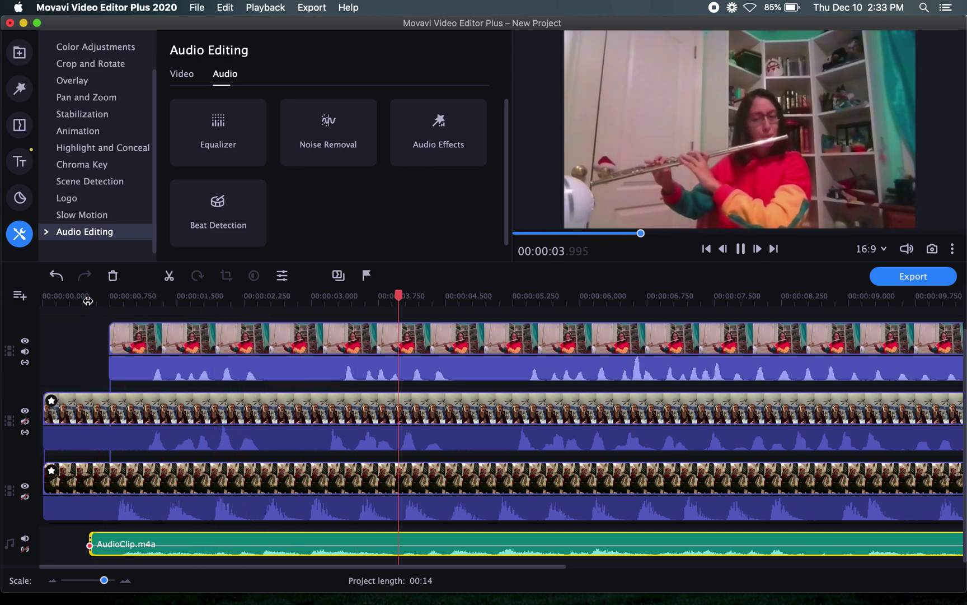
key("space")
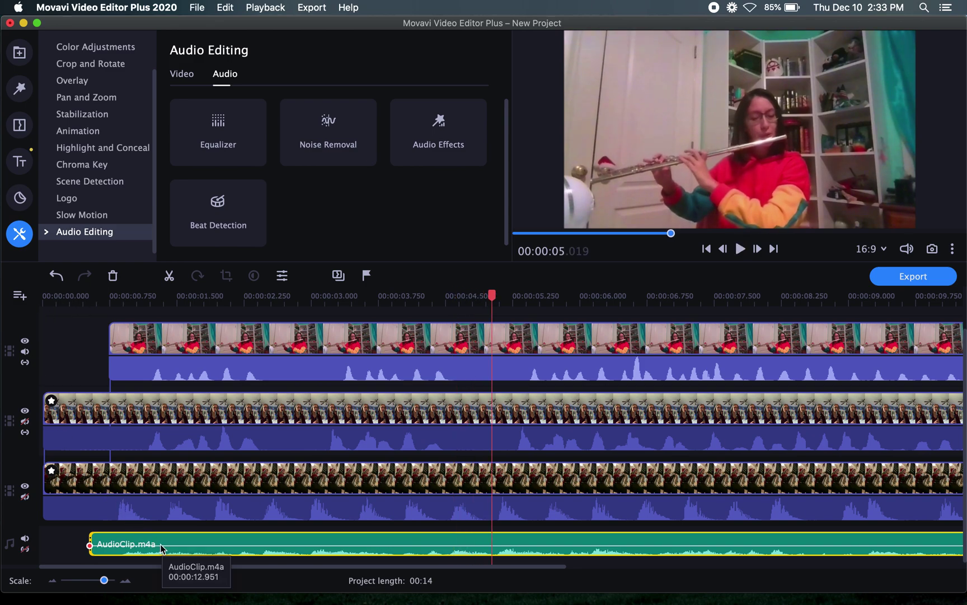
left_click_drag(160, 548, 160, 540)
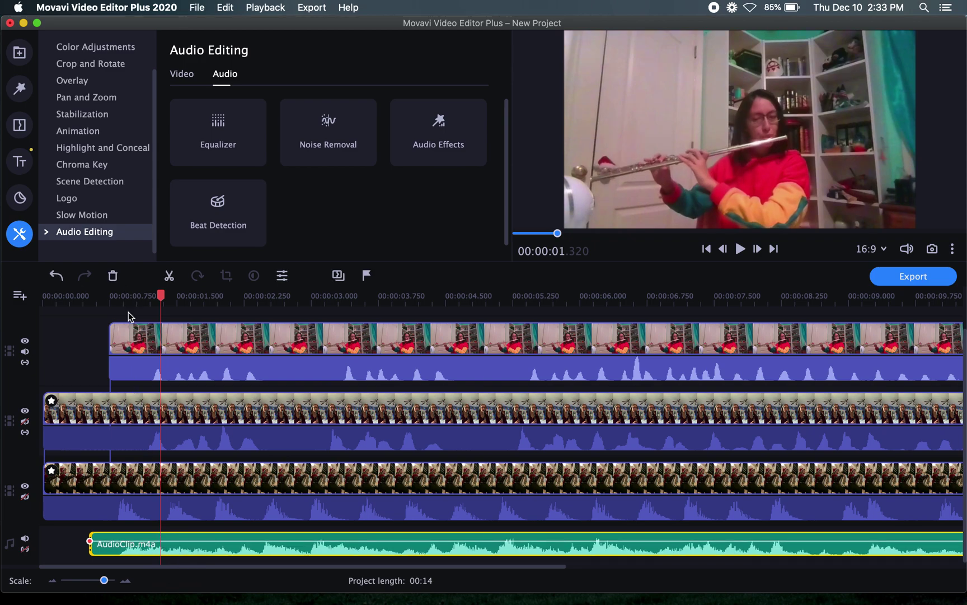
left_click(140, 341)
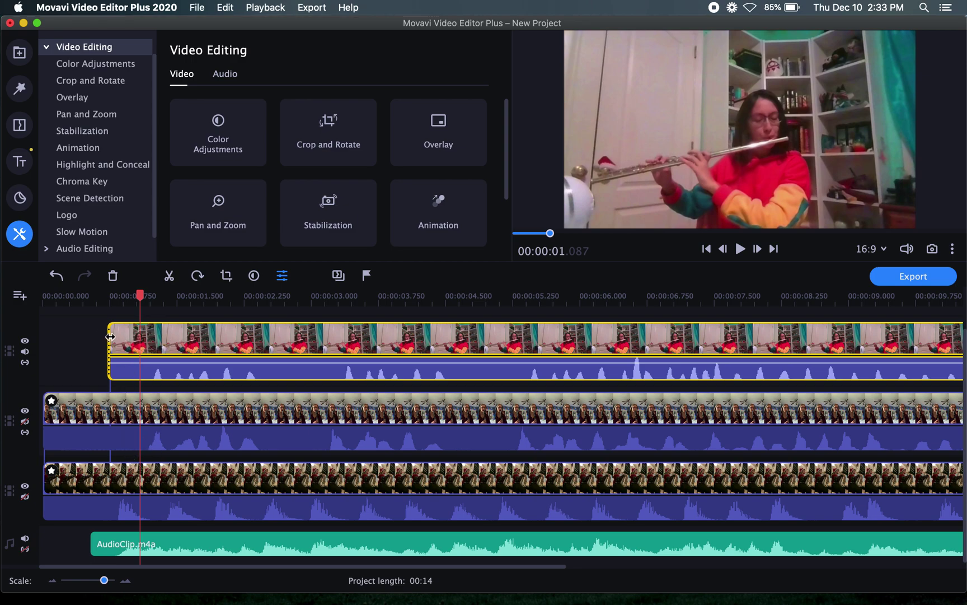
left_click(126, 343)
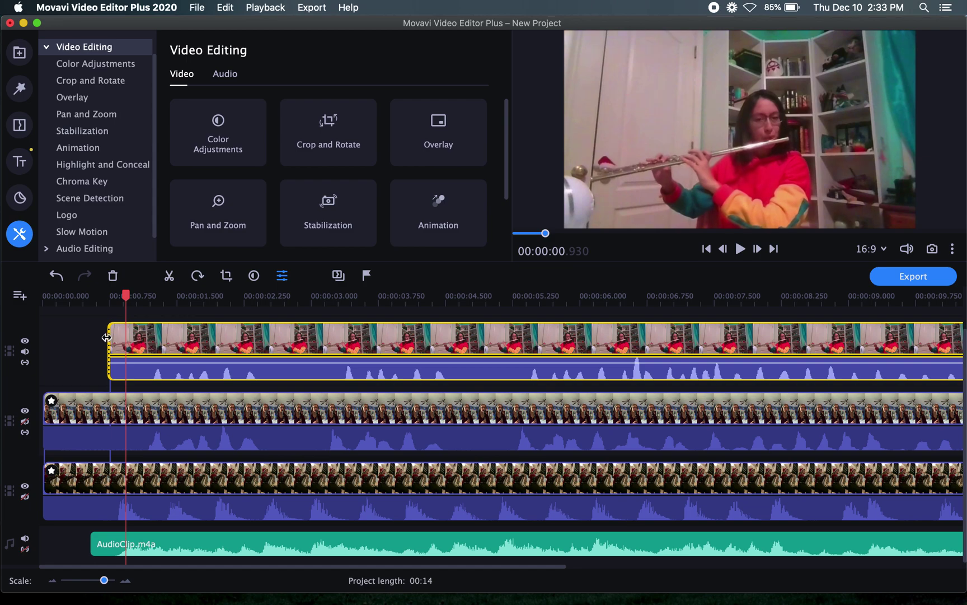
- Extend Flute.mov back to 00:00 and set its Fade in to 0.50 sec
left_click_drag(107, 337, 44, 325)
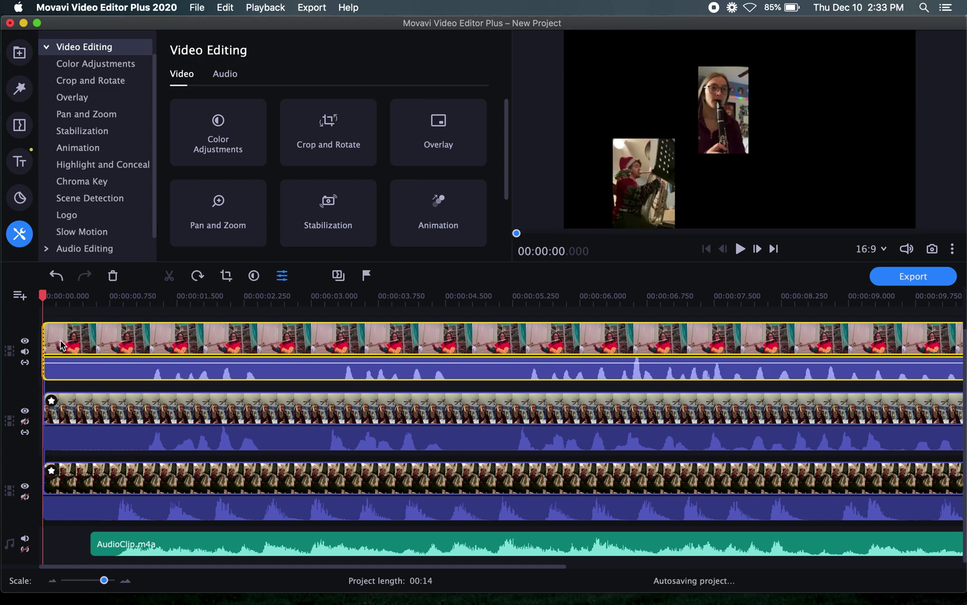
double_click(164, 336)
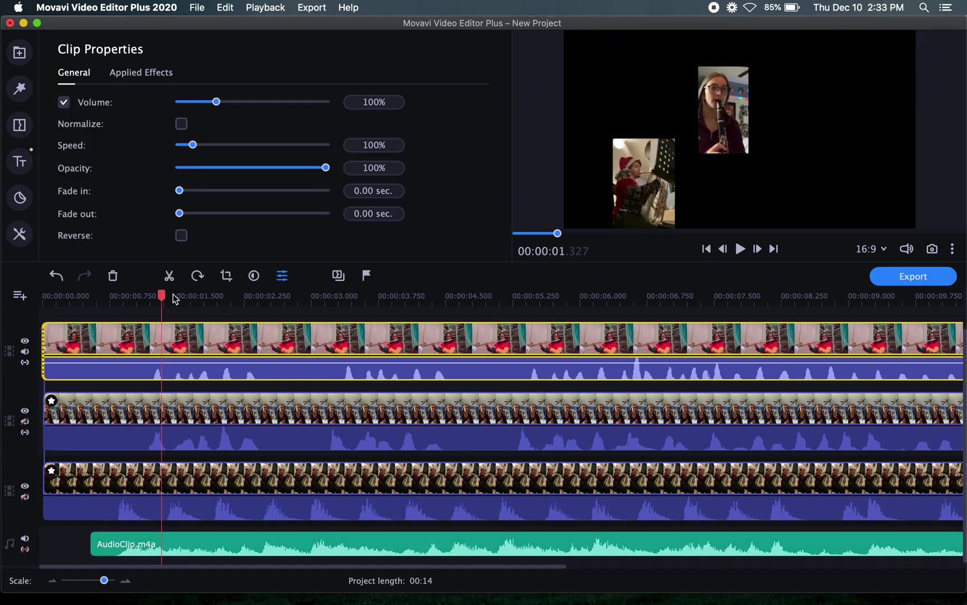
left_click_drag(180, 191, 187, 191)
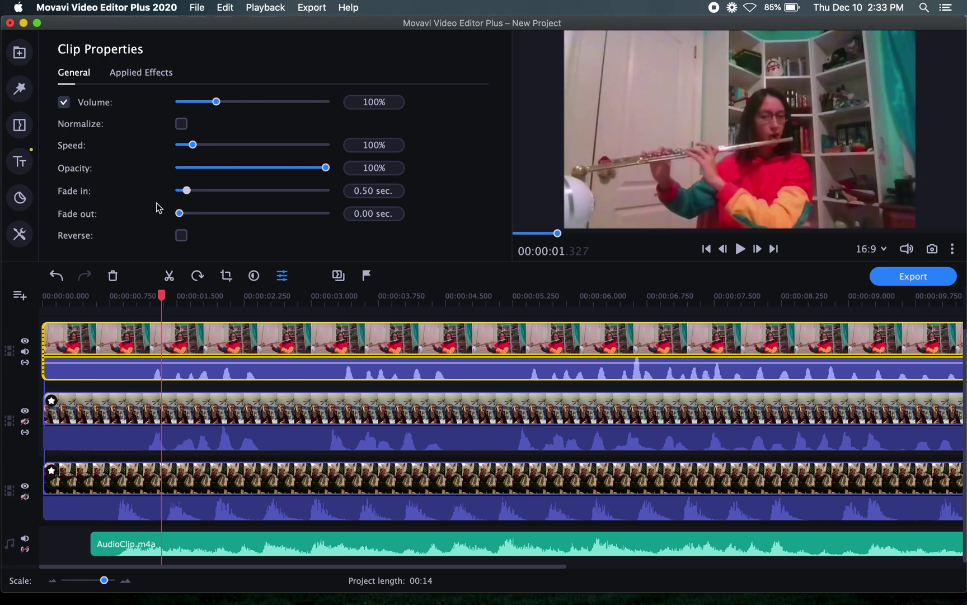
left_click(23, 235)
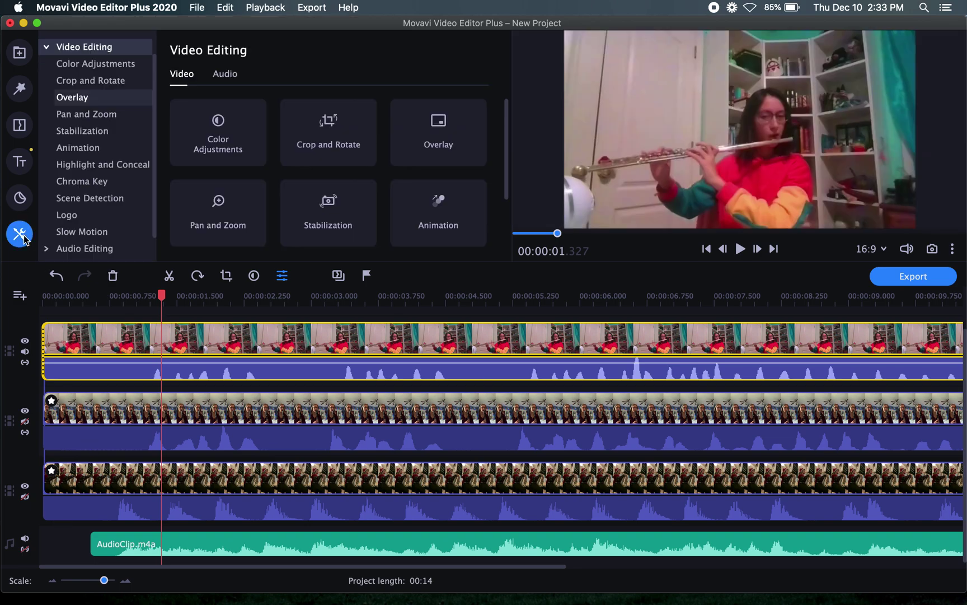
- Crop the flute video's right side, top and left edge, then apply the crop
left_click(84, 80)
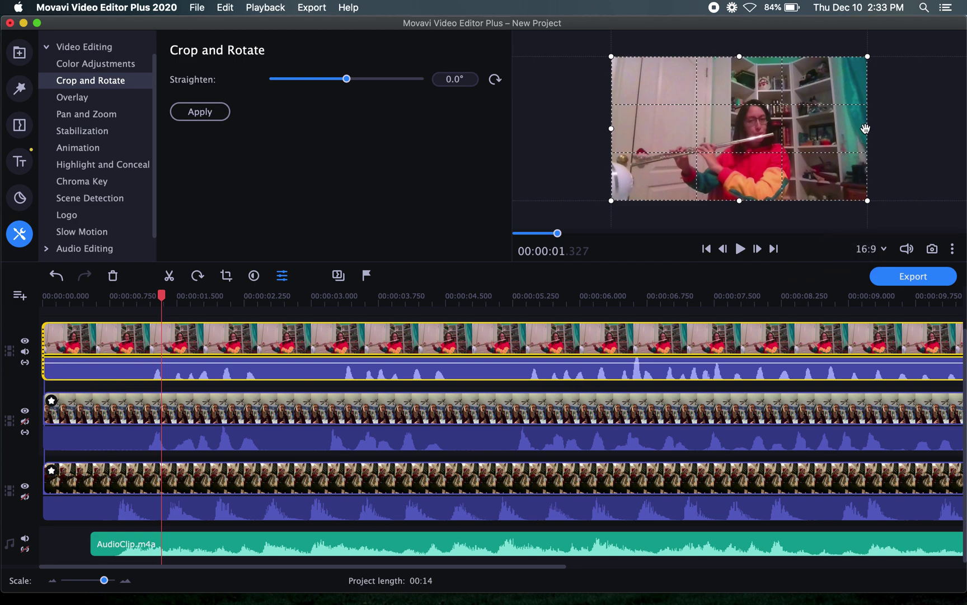
left_click_drag(867, 128, 798, 129)
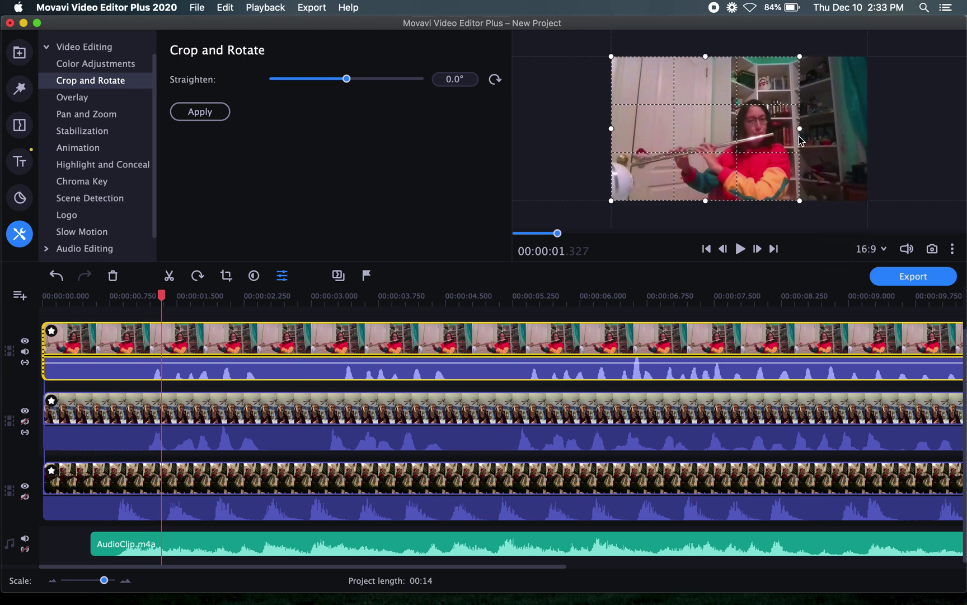
left_click_drag(702, 54, 704, 86)
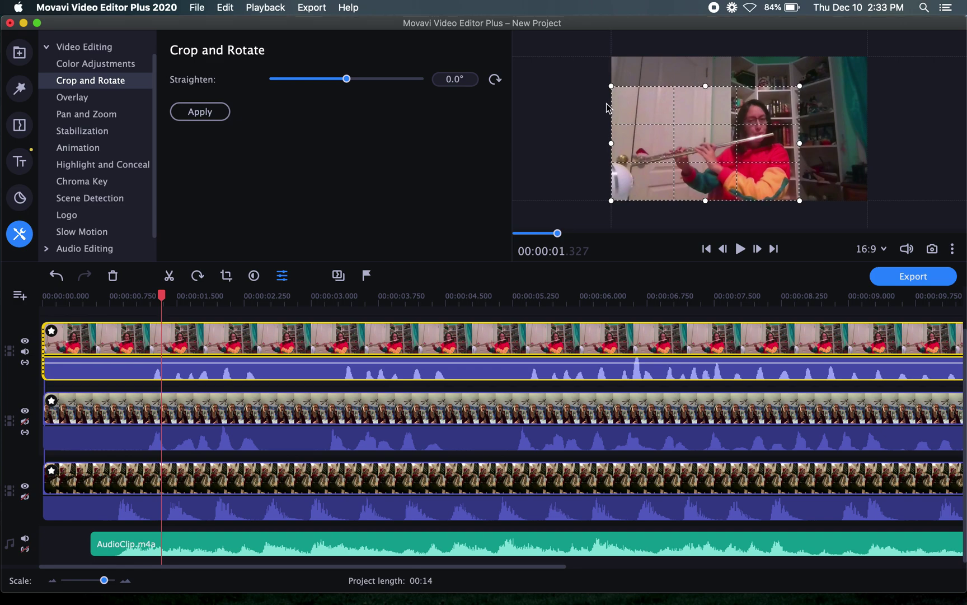
left_click_drag(609, 139, 619, 139)
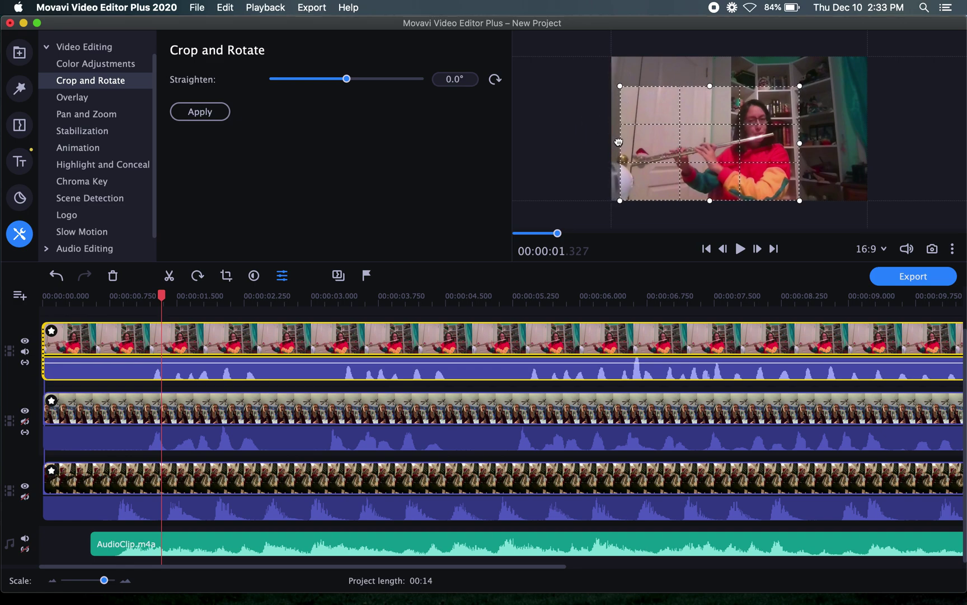
left_click(196, 117)
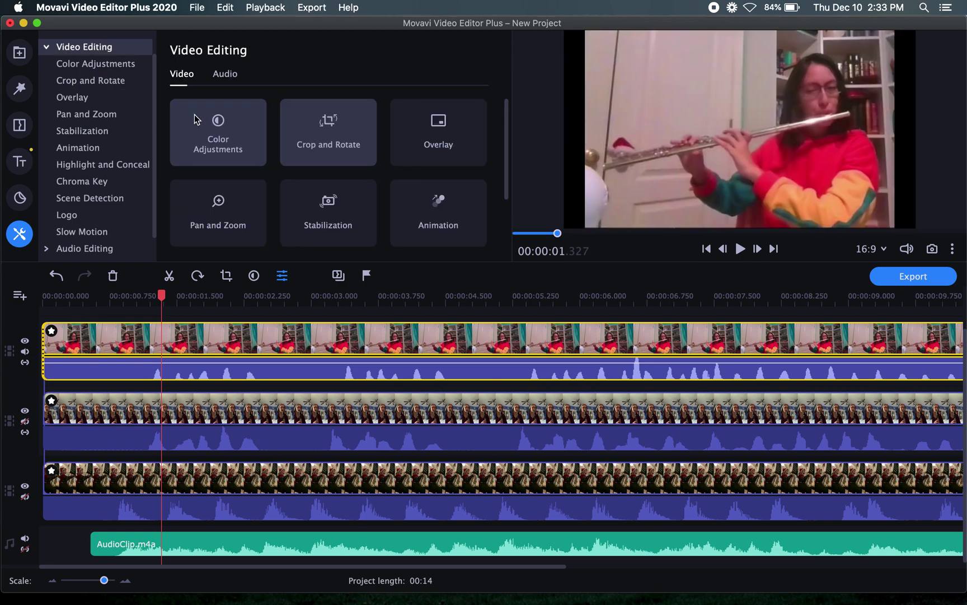
left_click(79, 97)
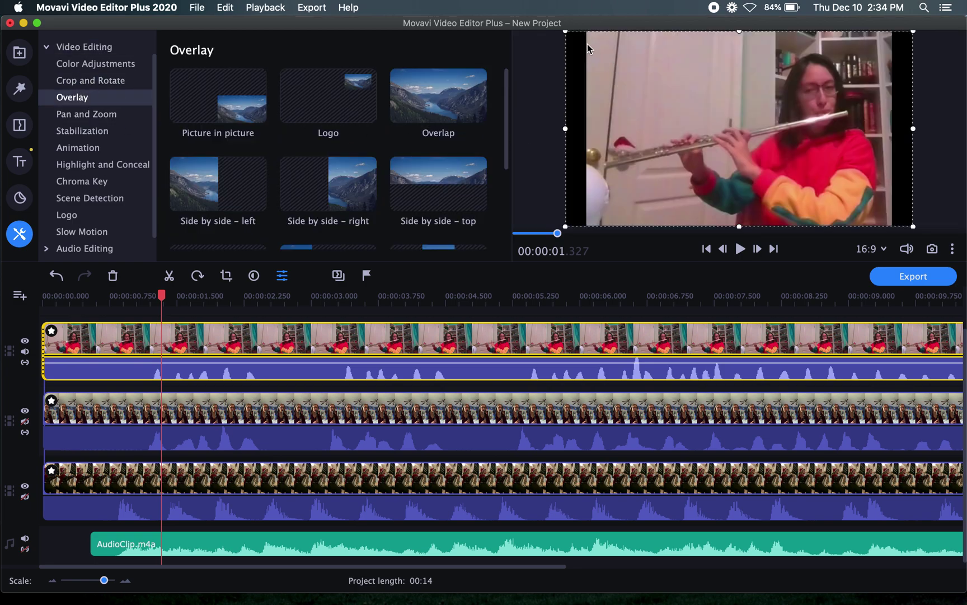
- Shrink the flute video into a small right-hand tile beside the tuba and clarinet
left_click_drag(567, 36, 787, 157)
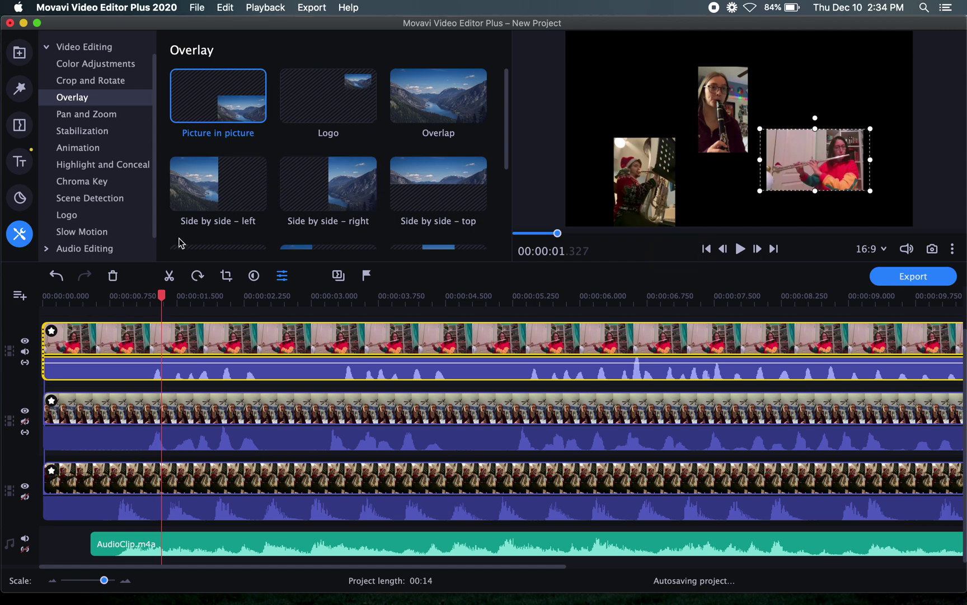
left_click(20, 53)
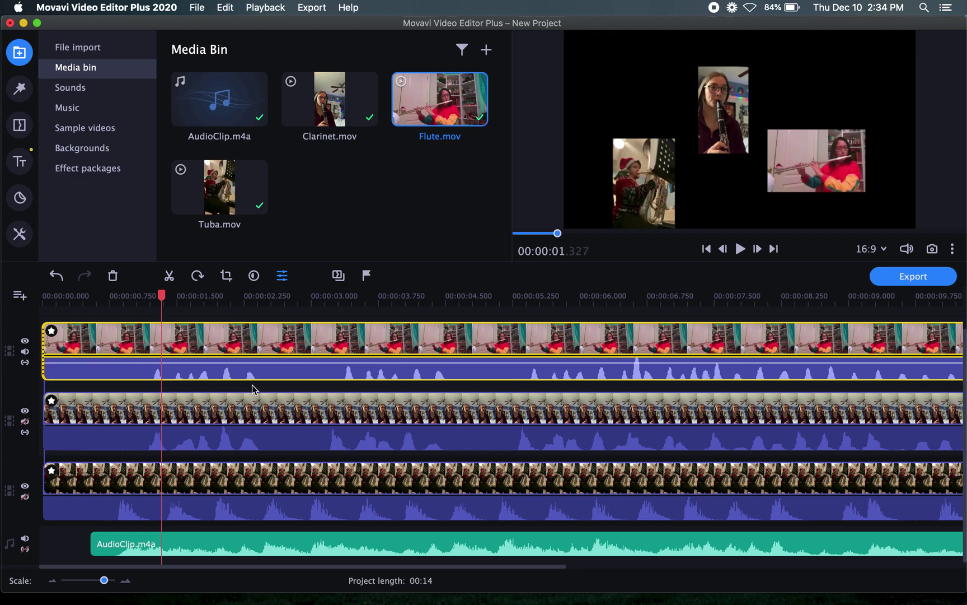
- Split the flute clip at 2.197 s and again at 2.505 s
left_click(239, 344)
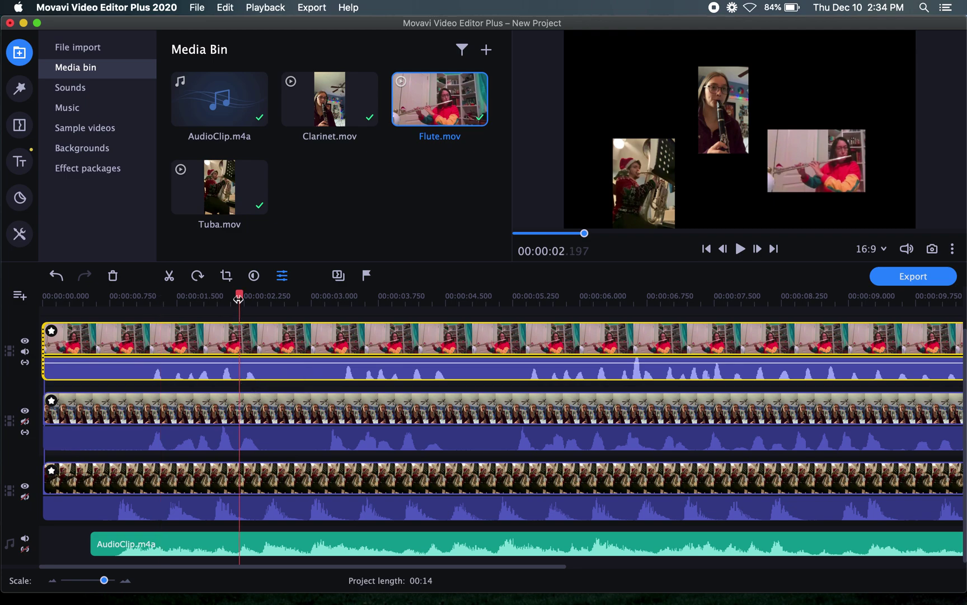
left_click(169, 276)
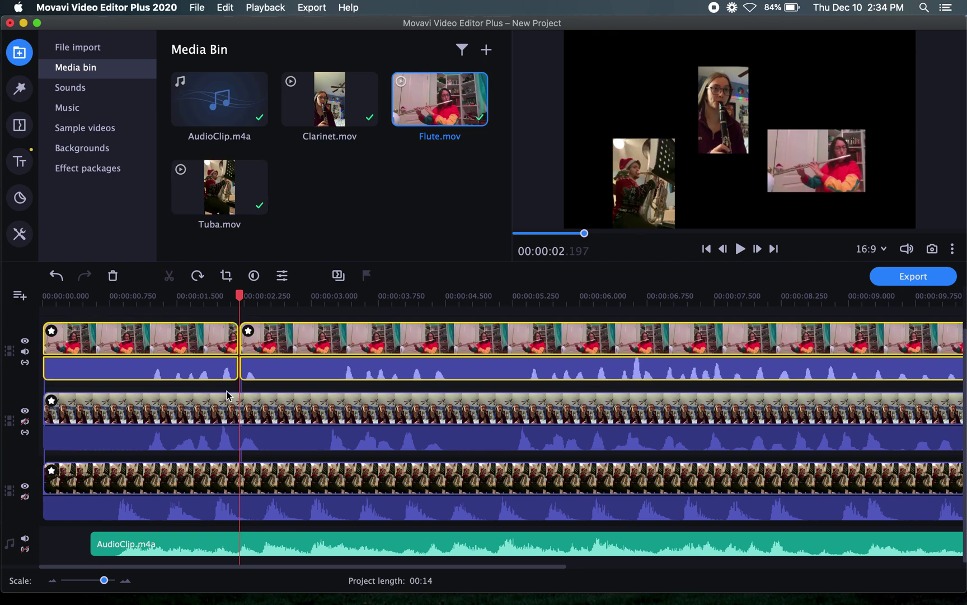
left_click(268, 340)
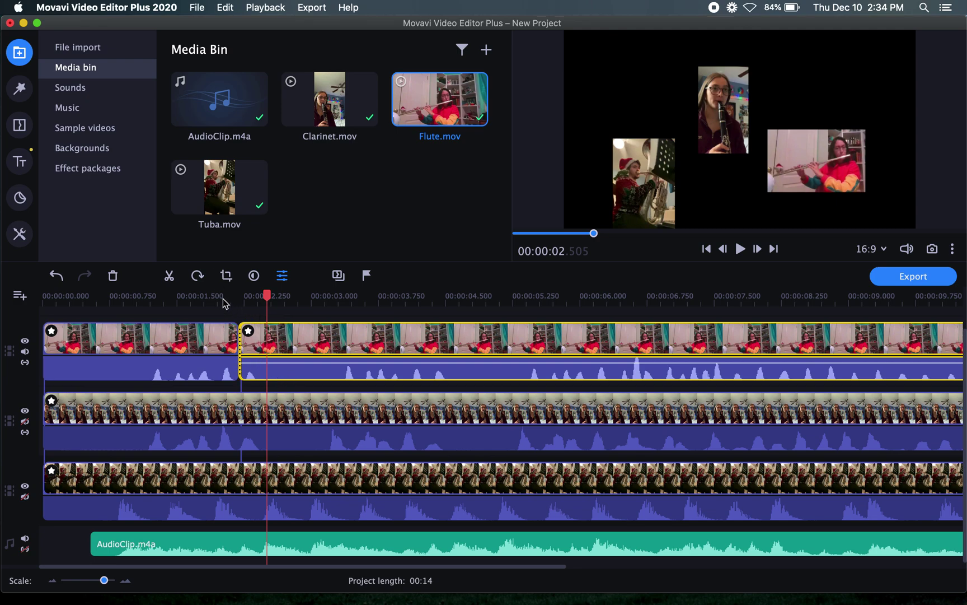
left_click(168, 276)
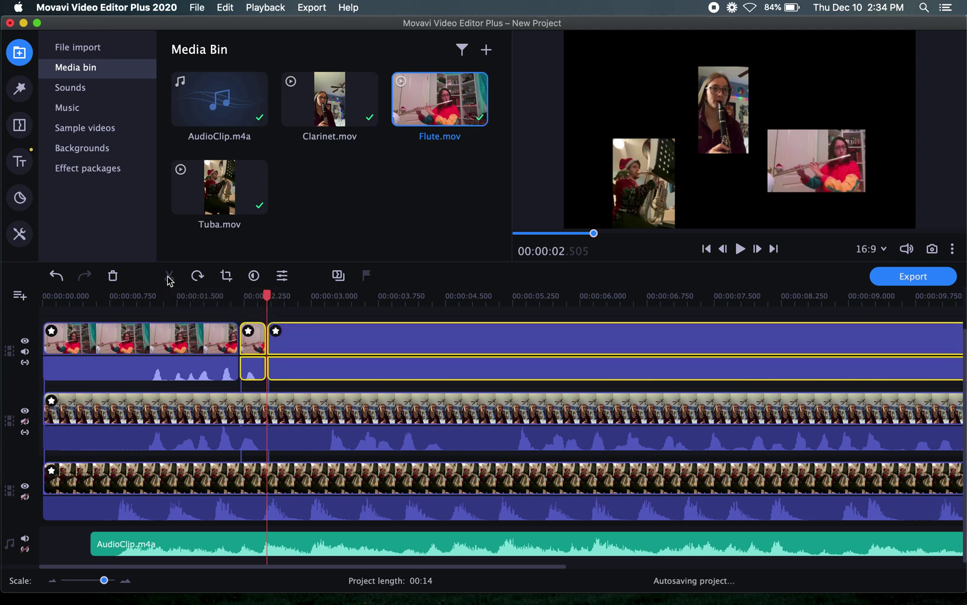
- Drop the short flute piece's audio volume to 0% and replay the collage from the start
left_click(250, 373)
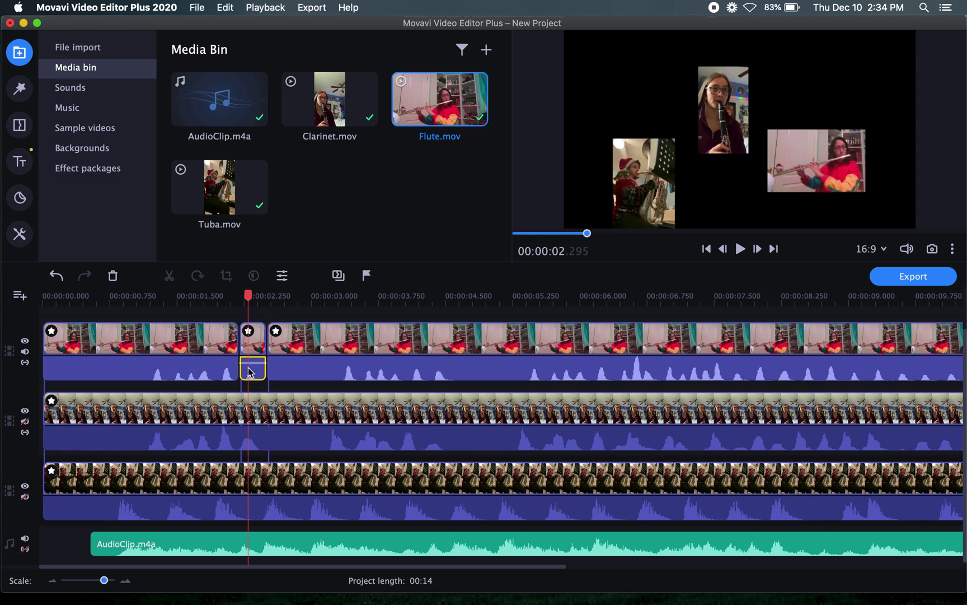
left_click_drag(250, 363, 251, 396)
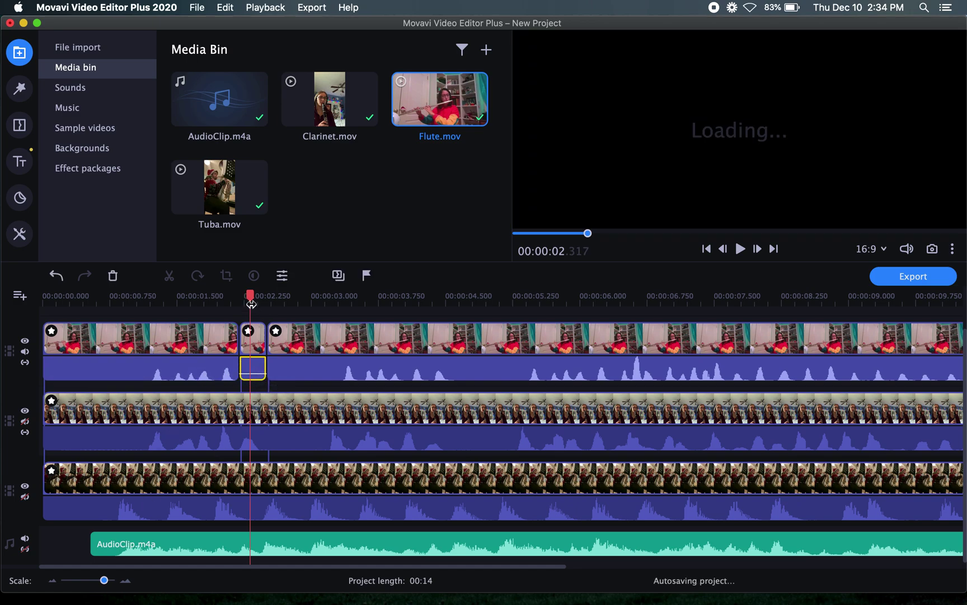
left_click_drag(250, 297, 43, 297)
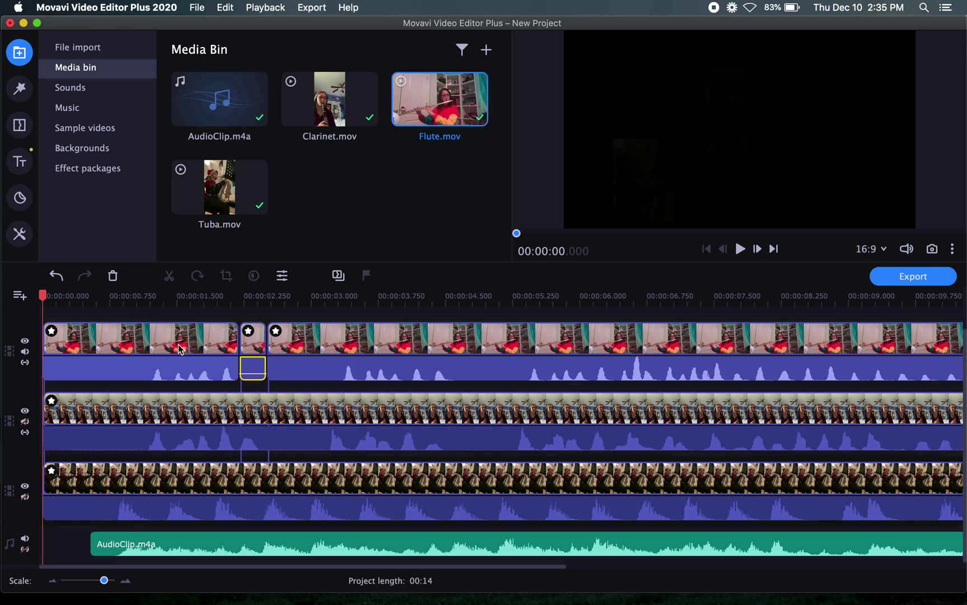
key("space")
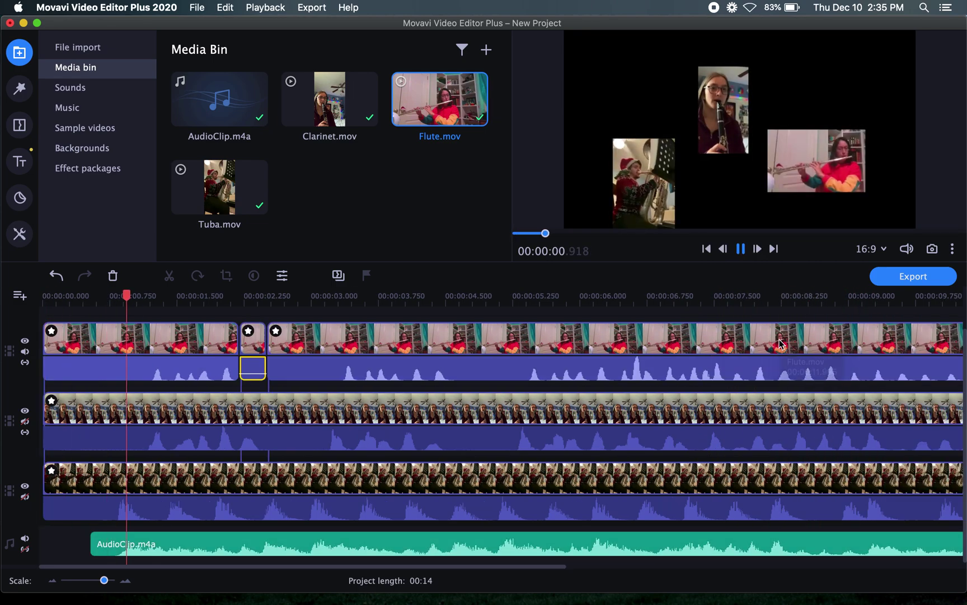
- Pause the preview and select all clips on the timeline with Cmd+A
key("space")
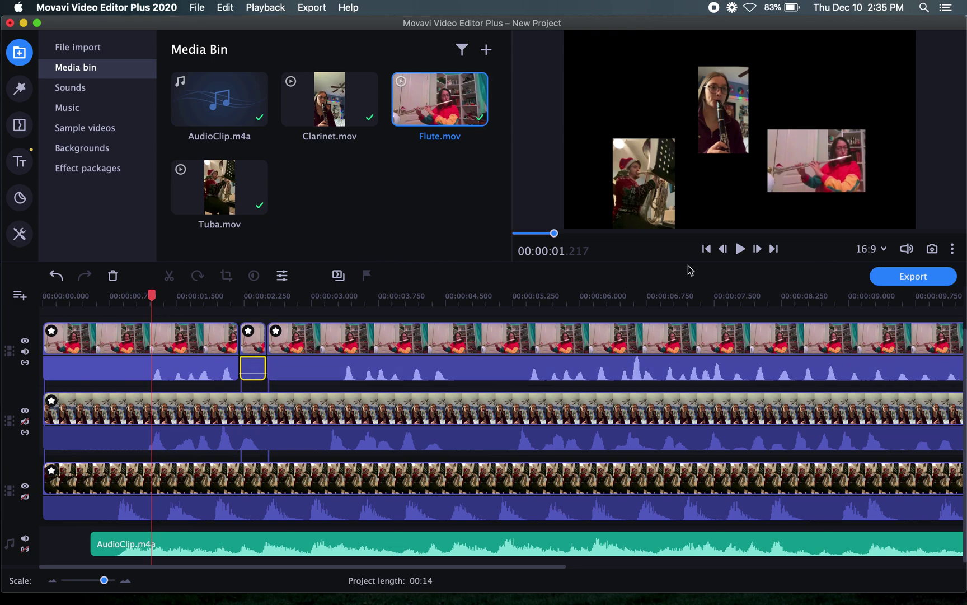
key("super+a")
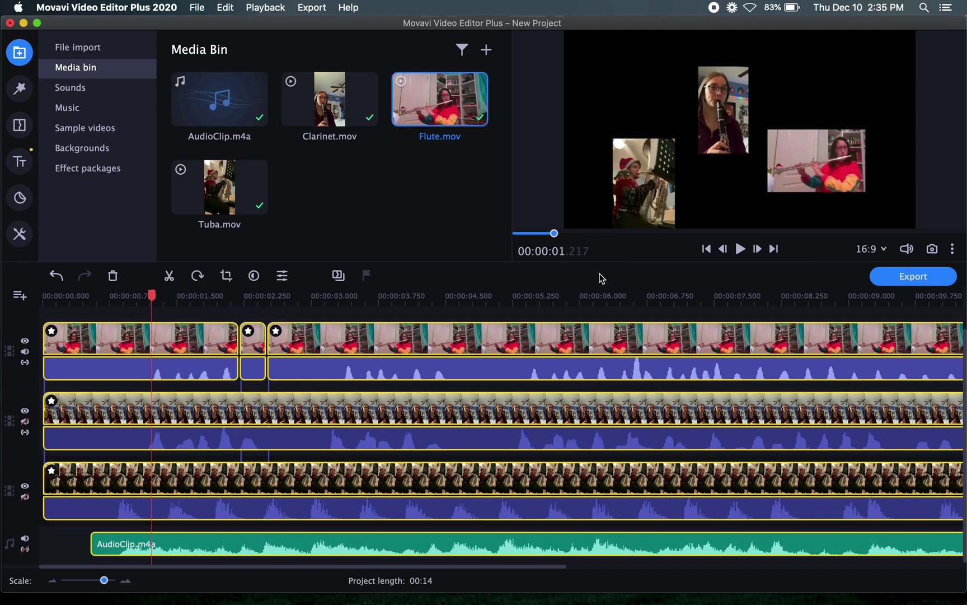
- Bring up the Save Video to the Computer dialog with MP4 as the format
left_click(887, 279)
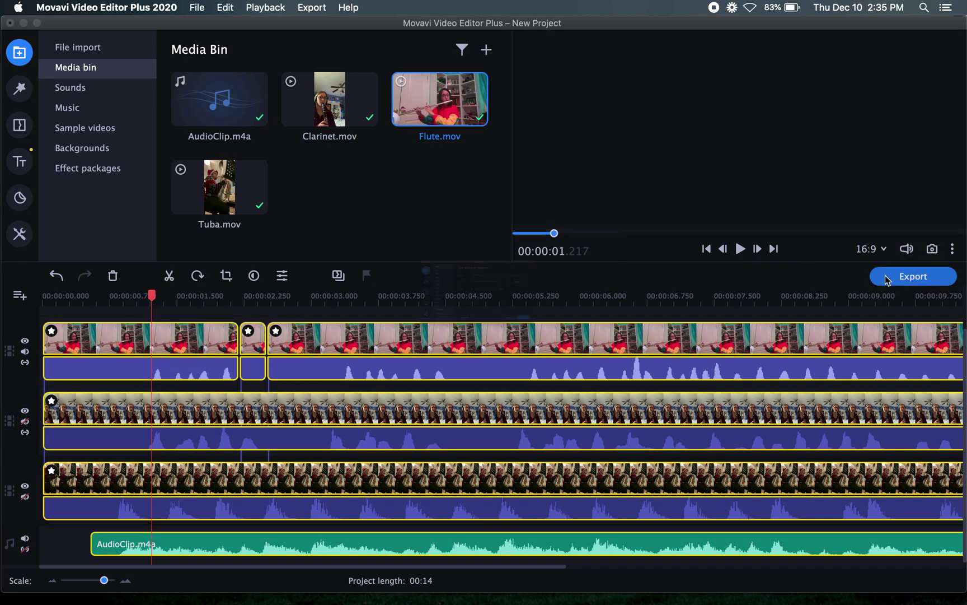